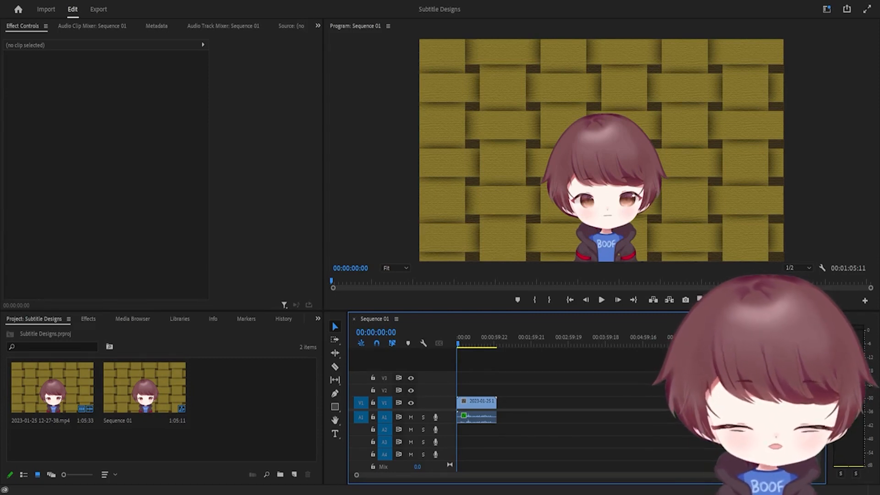
Add a text layer reading "Hello There" over the video at the start of the sequence.
key(t)
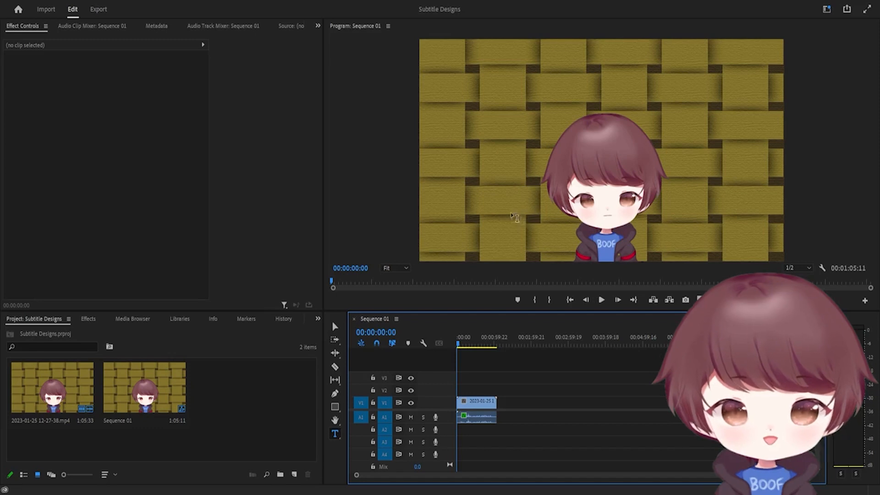
click(528, 174)
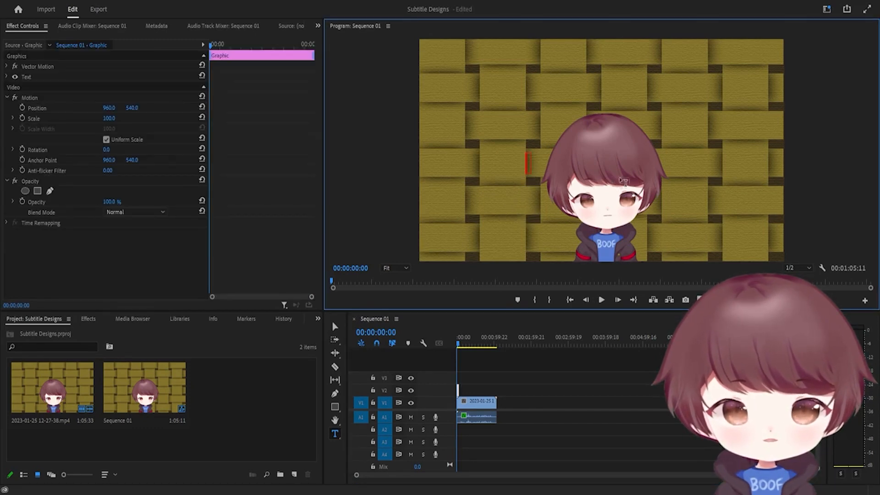
text(Hel)
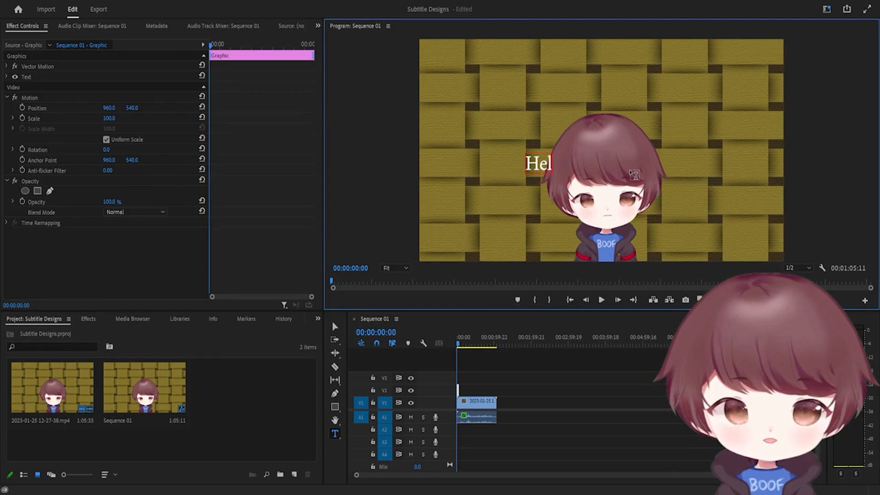
text(lo There)
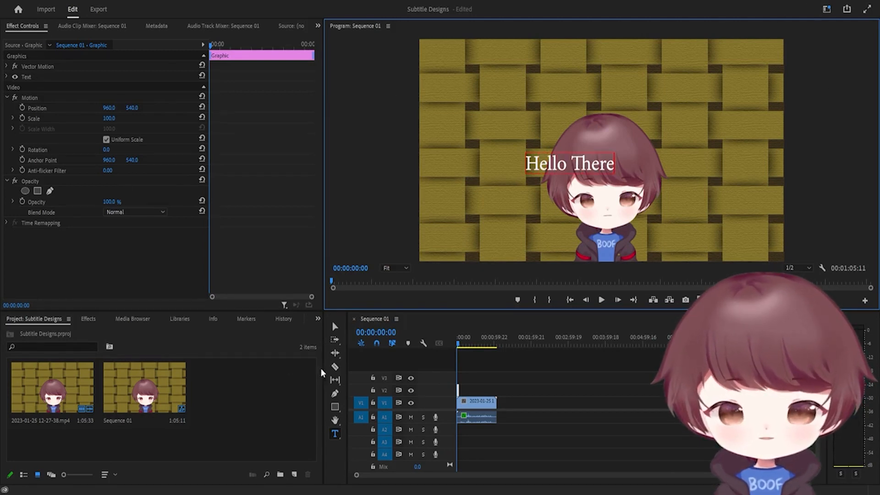
click(334, 326)
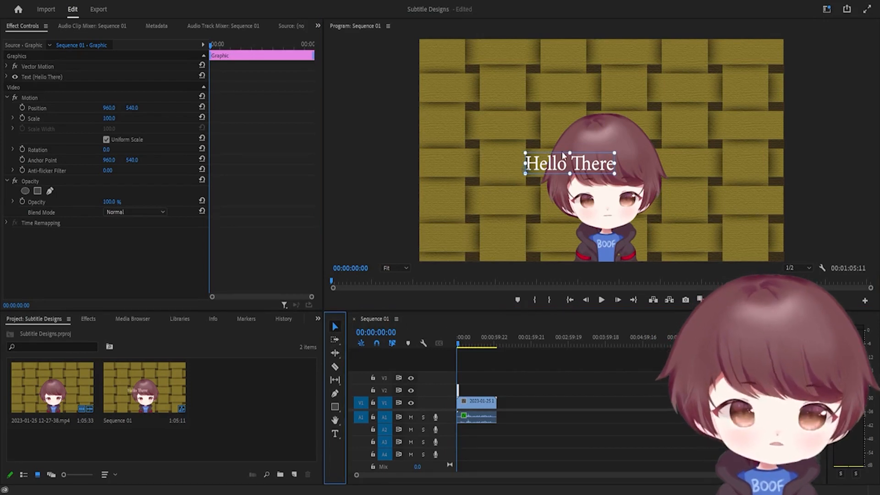
Enable a stroke on the text, colour it with the yellow-brown sampled from the background, and set its width to 14.
click(7, 77)
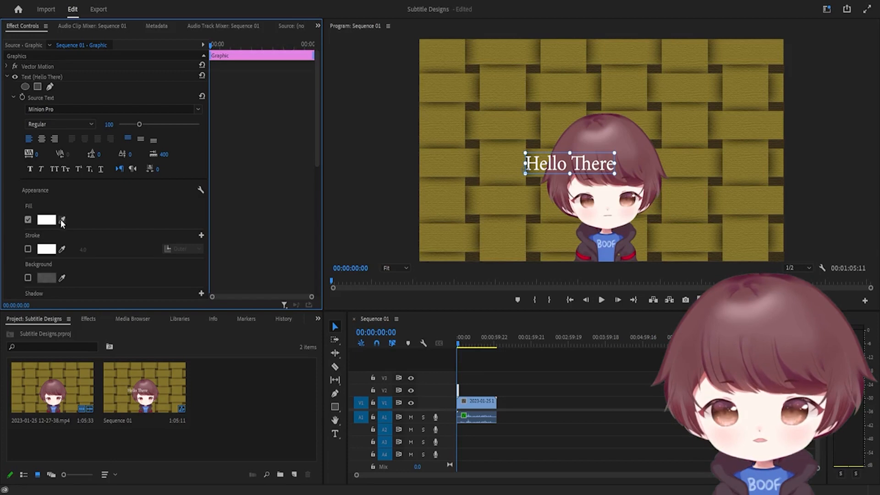
click(28, 249)
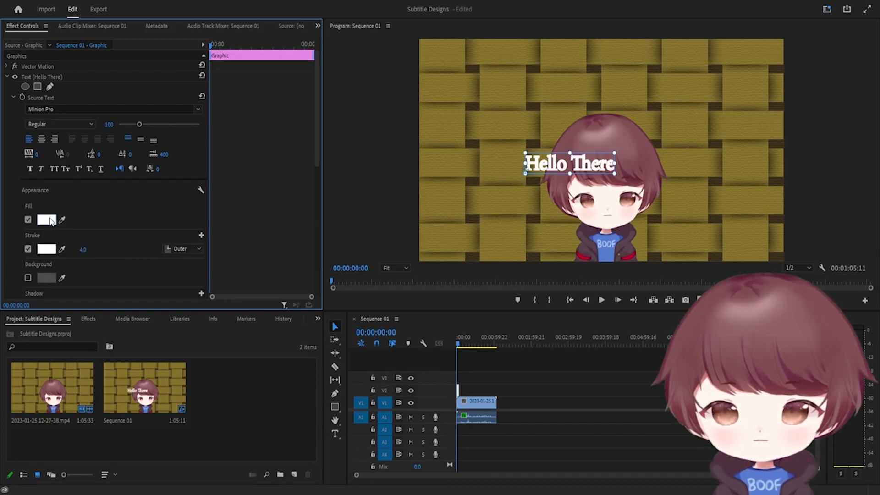
click(62, 248)
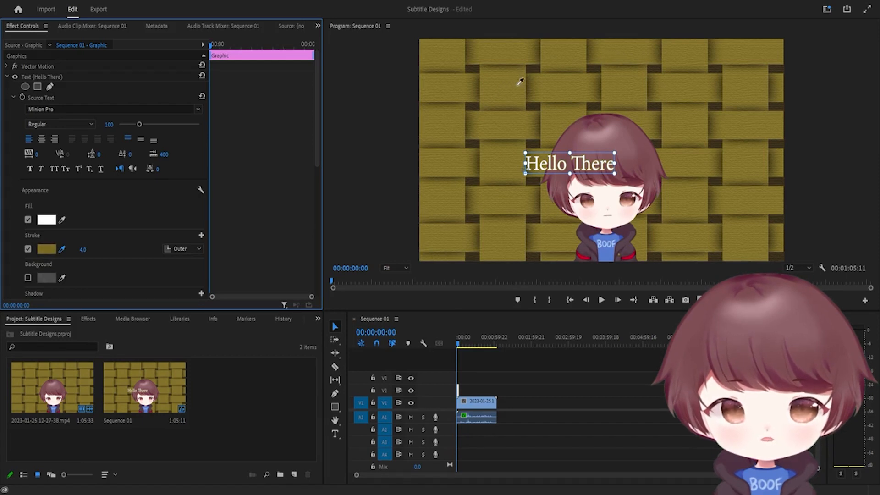
click(501, 90)
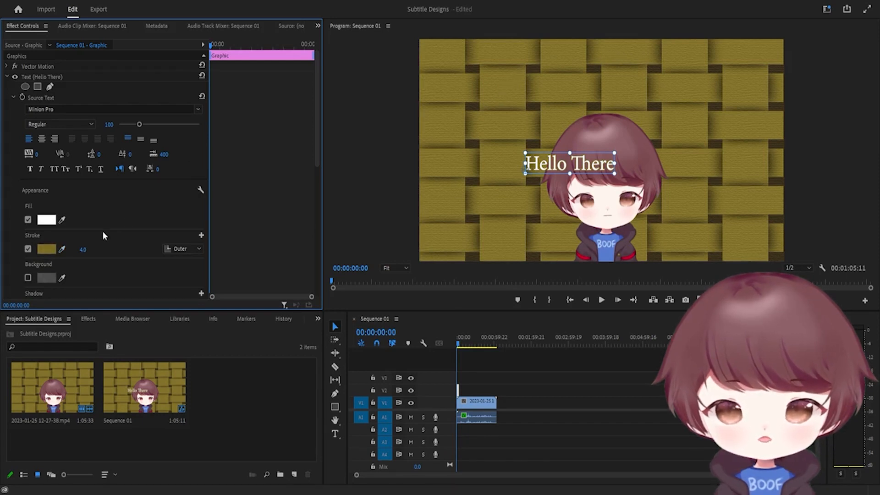
mouse_move(85, 251)
mouse_down()
mouse_move(115, 251)
mouse_move(89, 251)
mouse_up()
Scale the text to 174 and move it to the upper left of the frame at about 144.8, 262.
scroll(139, 197, down, 5)
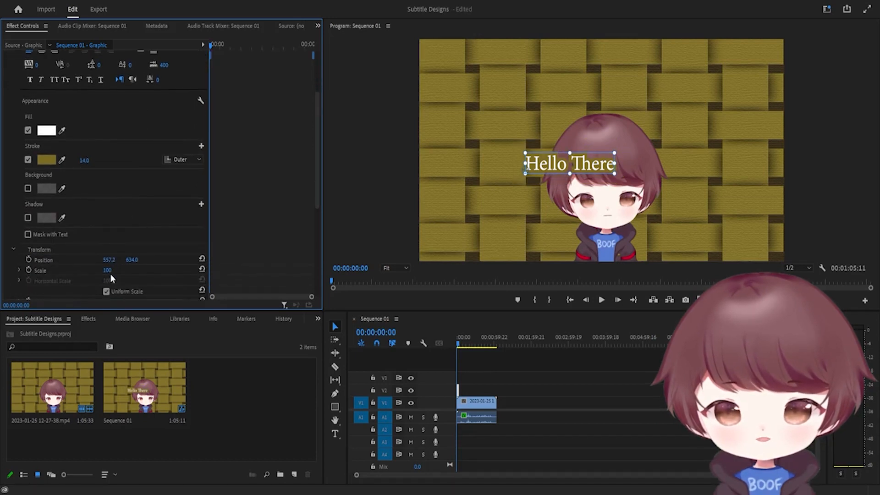
drag(109, 273, 142, 273)
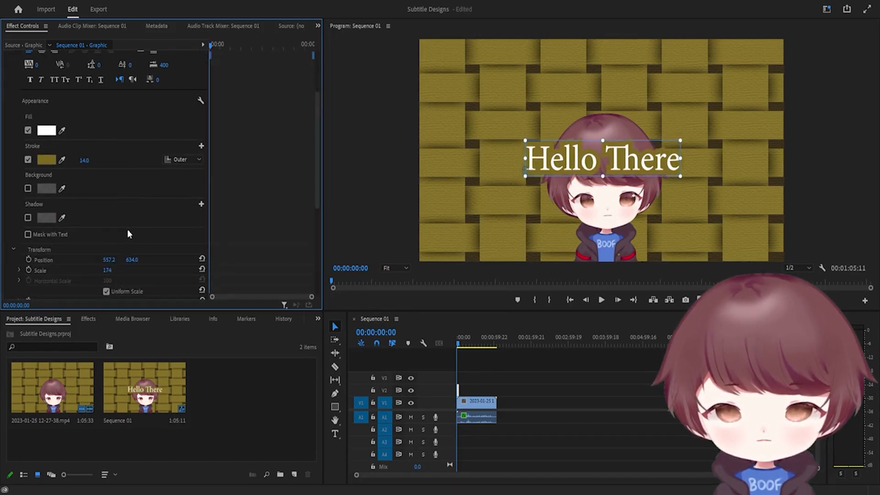
scroll(137, 183, up, 5)
scroll(141, 160, up, 1)
drag(560, 166, 482, 90)
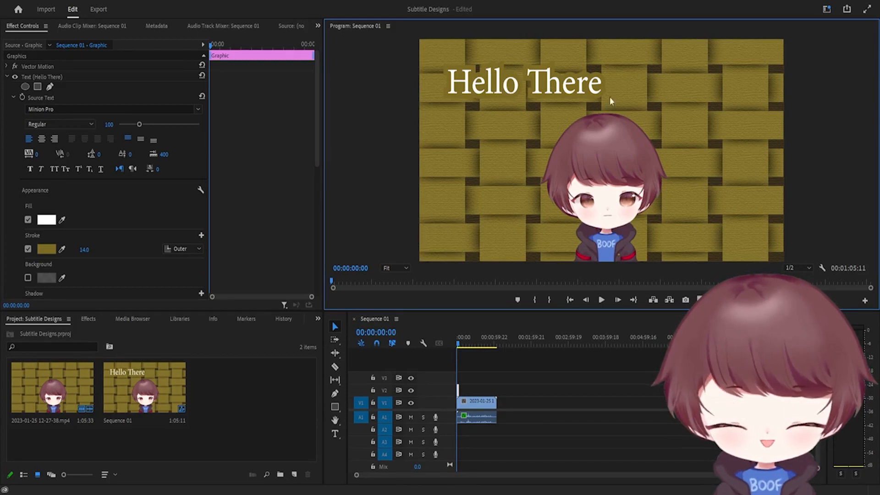
Try the character's hair colour on the stroke, replace it with the shirt's blue, and set the stroke width to 10.
click(62, 249)
click(594, 150)
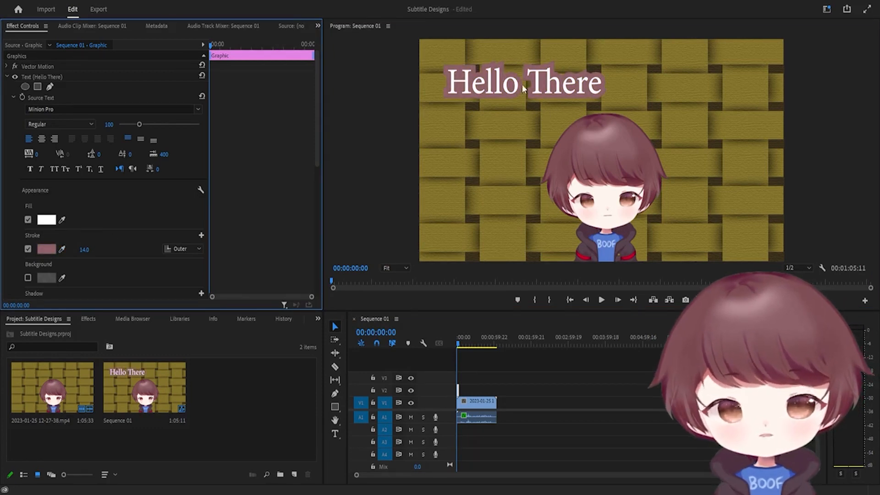
click(62, 249)
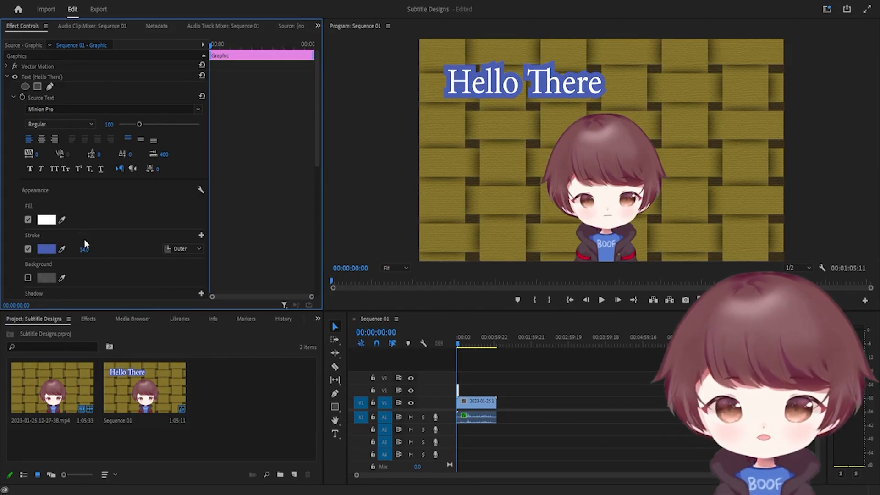
drag(84, 249, 82, 249)
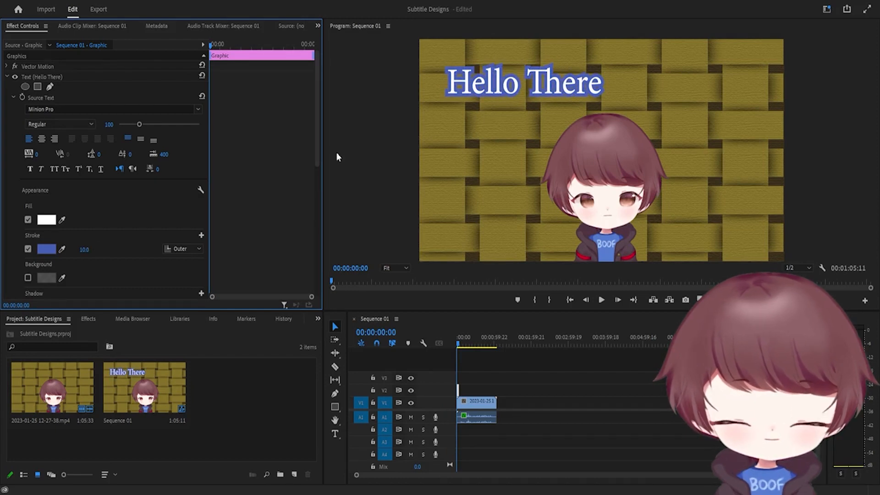
Move the text down to the lower part of the frame by setting its vertical position to 1001.
scroll(131, 204, down, 1)
scroll(142, 177, up, 1)
scroll(124, 197, down, 5)
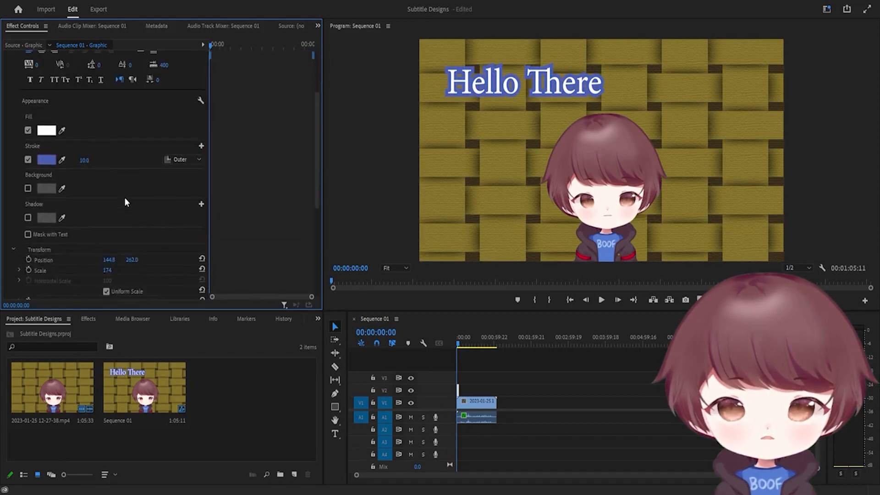
drag(131, 200, 246, 200)
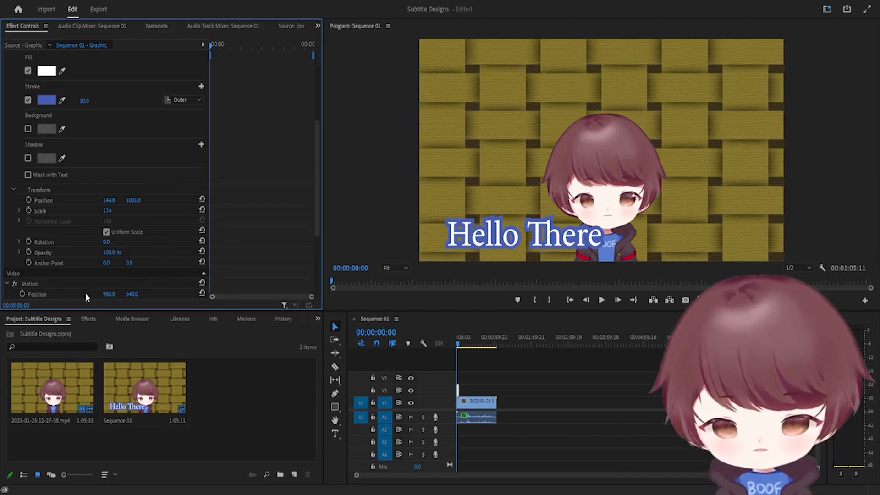
Enable the text's shadow at 100% opacity and make it black.
scroll(44, 272, down, 4)
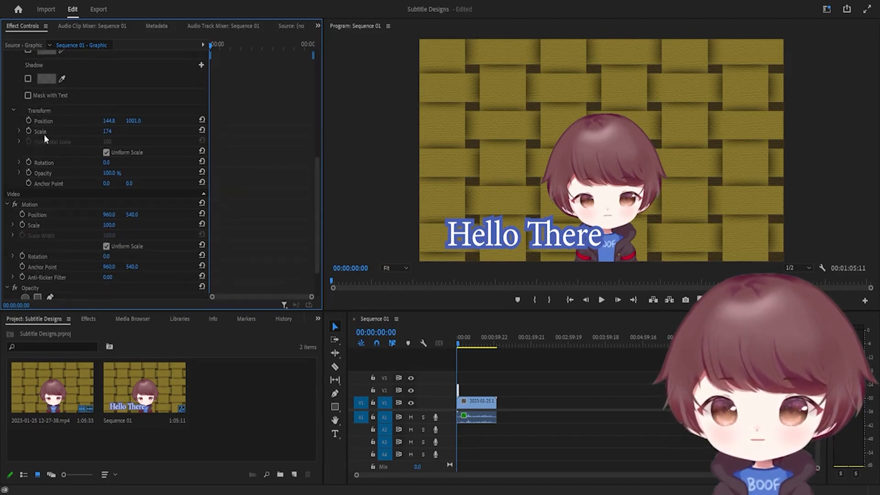
scroll(43, 133, up, 2)
click(28, 128)
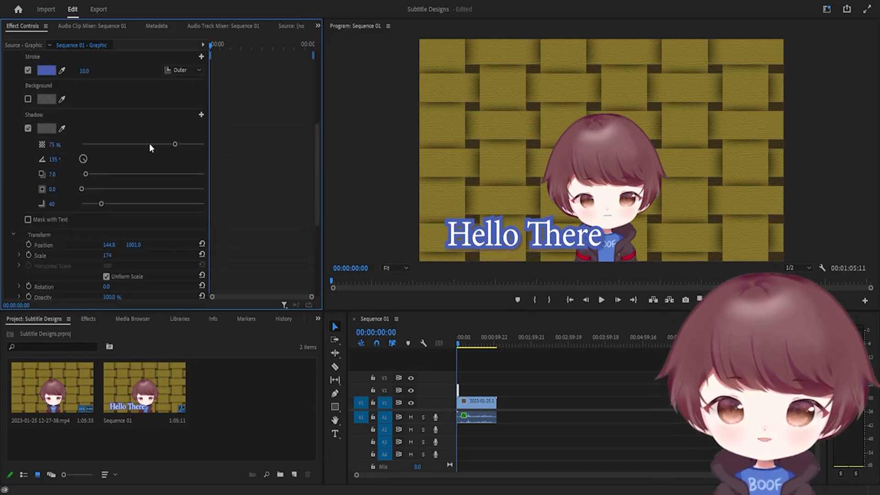
drag(174, 146, 256, 157)
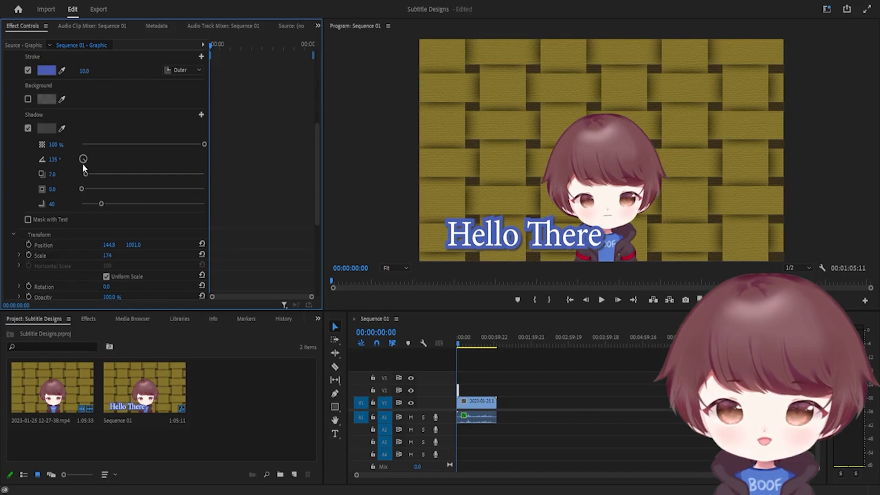
click(45, 128)
drag(513, 188, 514, 201)
click(550, 168)
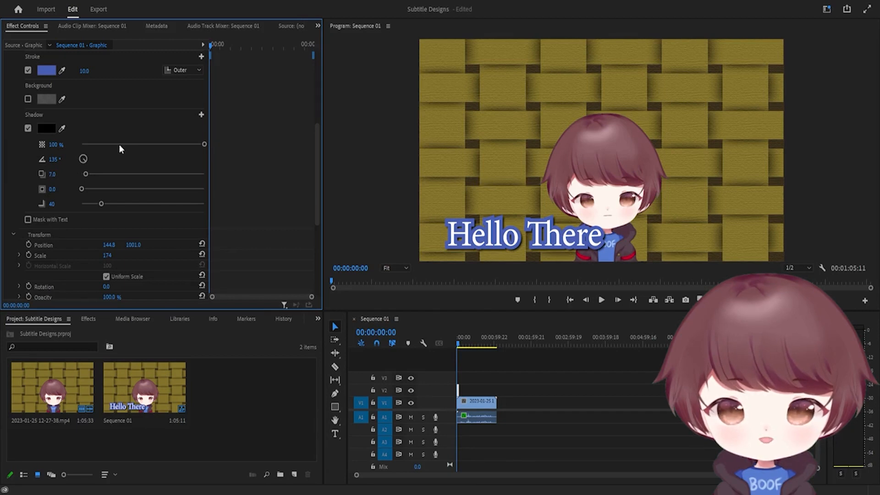
Set the text shadow's size to 5.0.
click(53, 190)
key(Up)
key(Up)
key(Up)
key(Up)
key(Up)
key(Return)
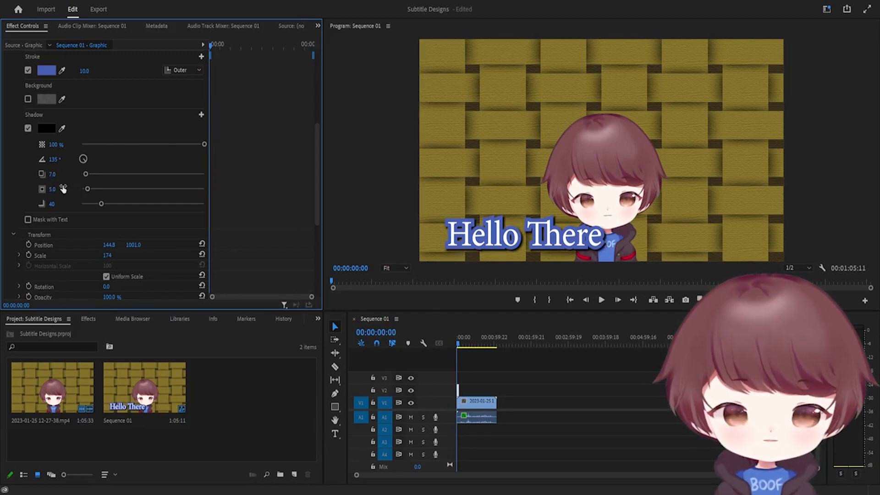
Place the text above the character at 551.8, 224.0 and recolour its stroke with the yellow-brown sampled from the background.
mouse_move(114, 247)
mouse_down()
mouse_move(139, 249)
mouse_move(108, 245)
mouse_up()
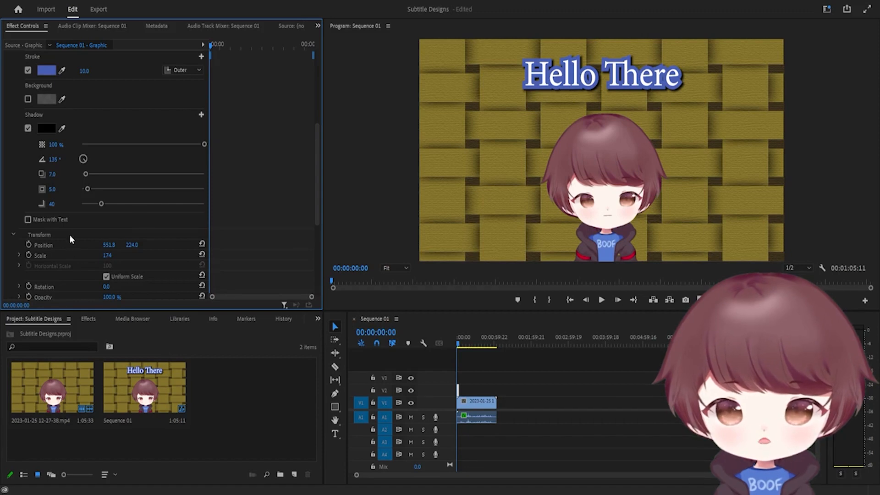
scroll(80, 145, up, 2)
click(62, 121)
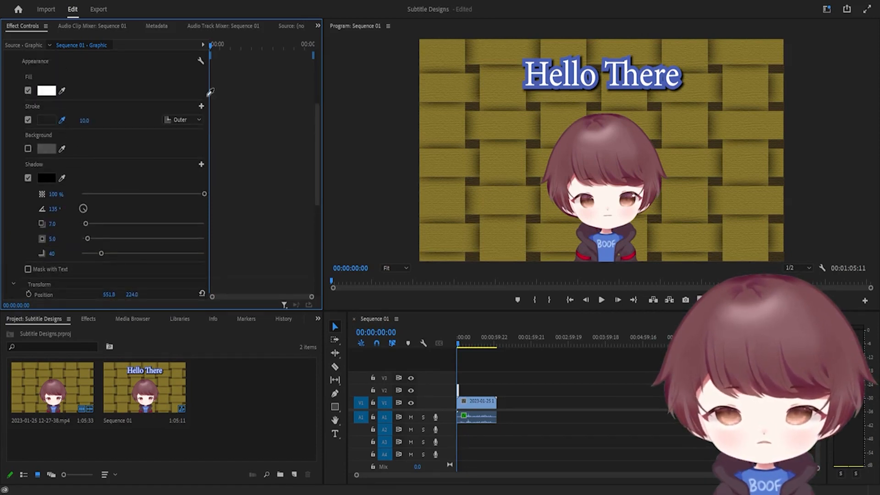
click(502, 80)
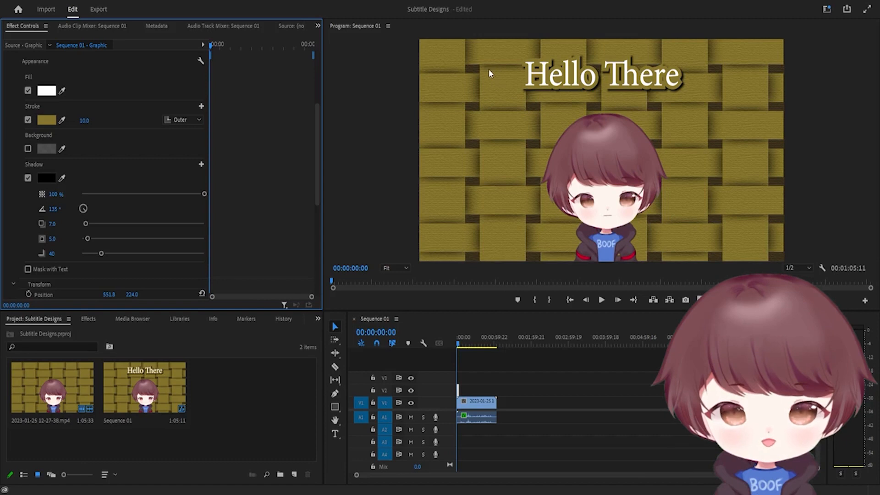
Turn the shadow into a hard outline with distance 0, size 13.8 and blur 0.
drag(56, 225, 42, 238)
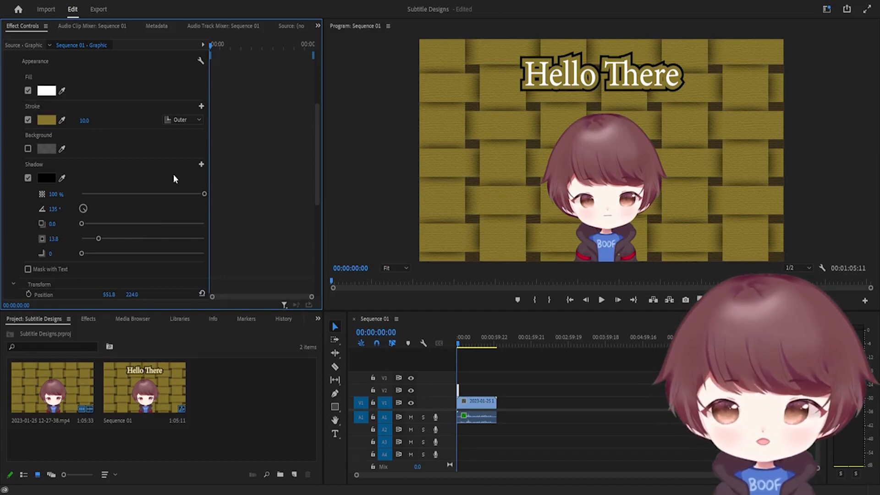
drag(57, 215, 58, 211)
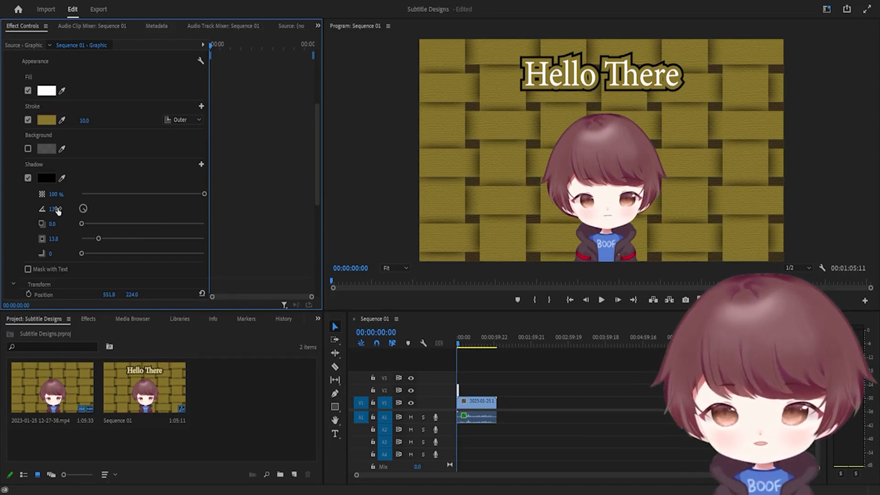
Turn off the text's shadow and recolour the stroke, at width 10, with the blue sampled from the character's shirt.
click(27, 178)
drag(83, 121, 69, 121)
click(62, 120)
click(614, 240)
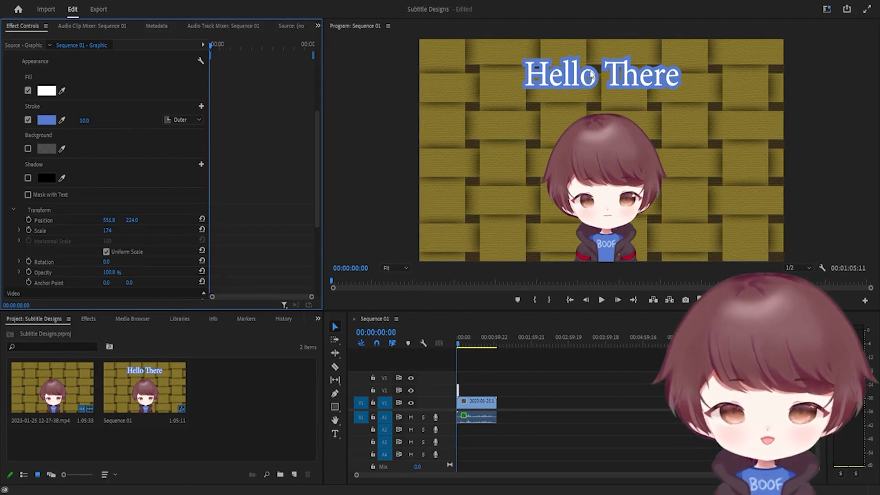
Nudge the "Hello There" text slightly up to position 552.4, 210.0.
click(612, 73)
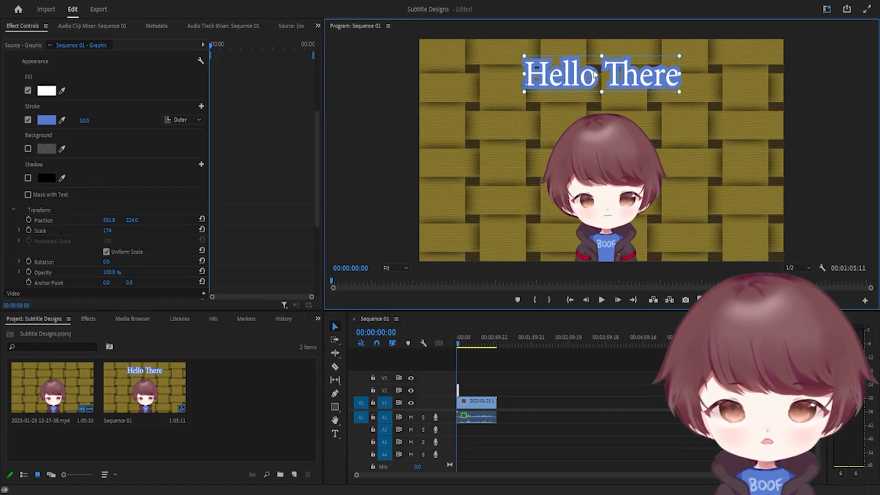
drag(582, 76, 582, 73)
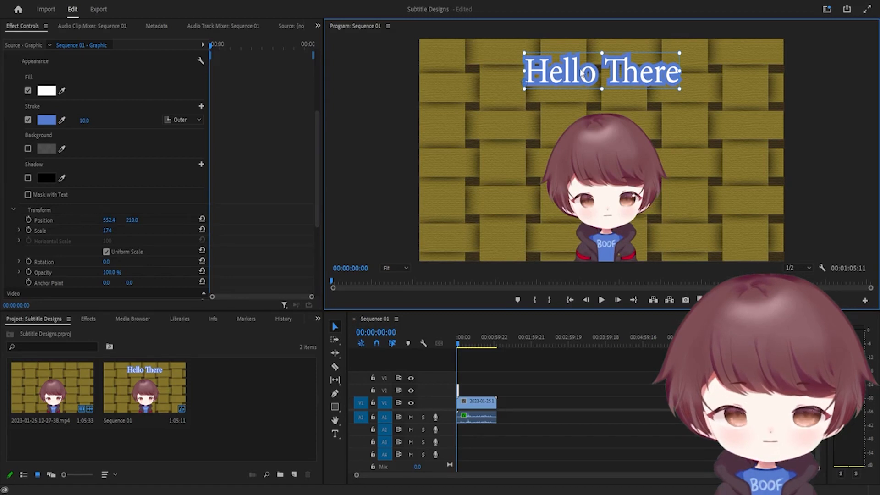
Extend the text clip on V2 over most of the video clip and return the playhead to the sequence start.
click(457, 342)
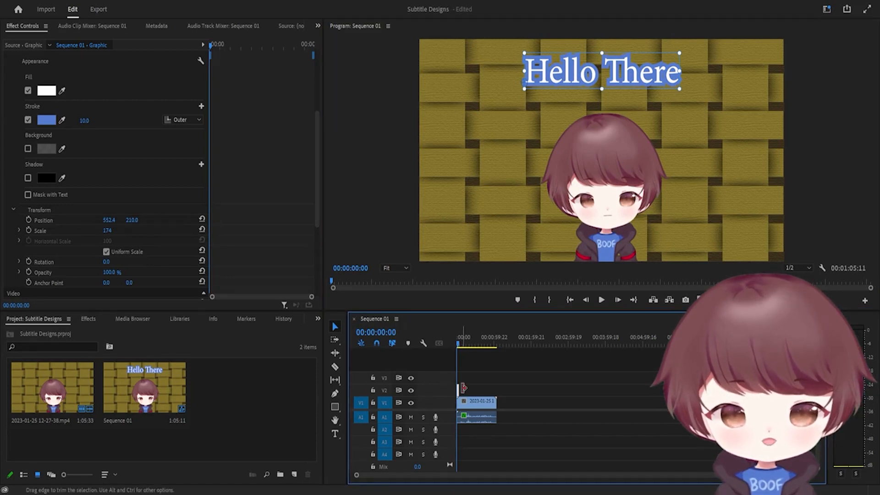
drag(459, 389, 487, 389)
click(461, 342)
drag(461, 342, 417, 343)
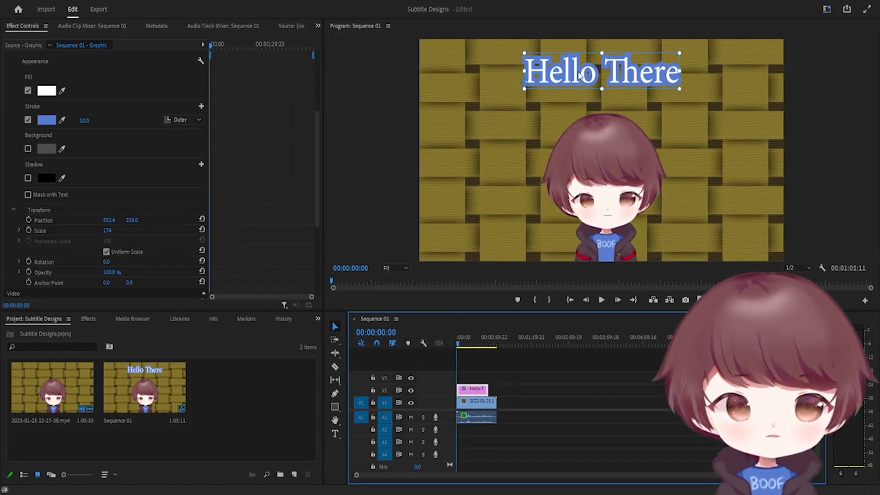
Set the "Hello There" text's scale to 150.
click(109, 231)
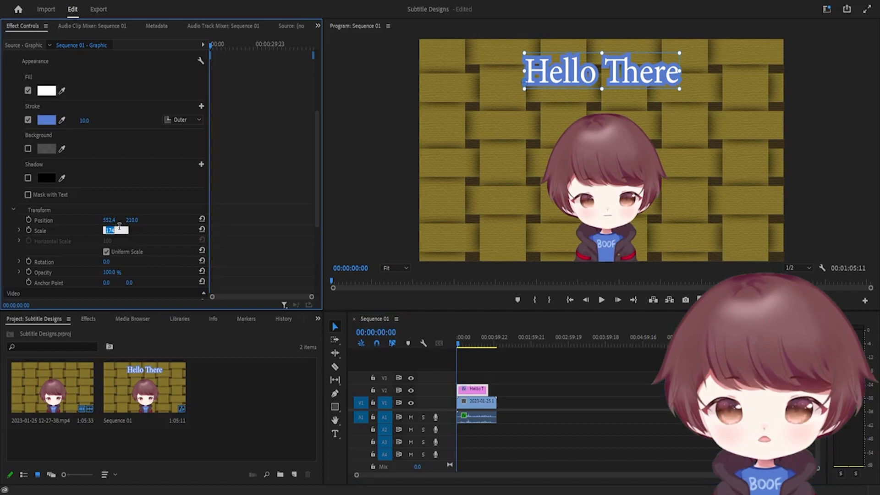
text(150)
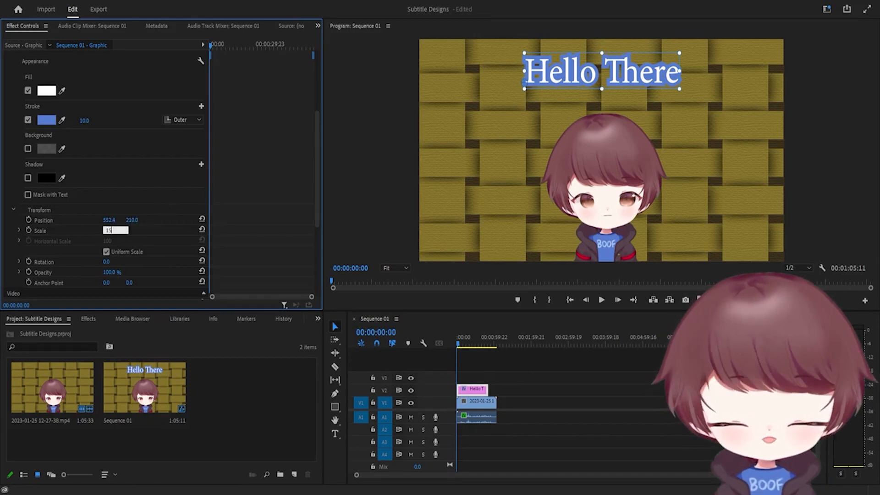
key(Return)
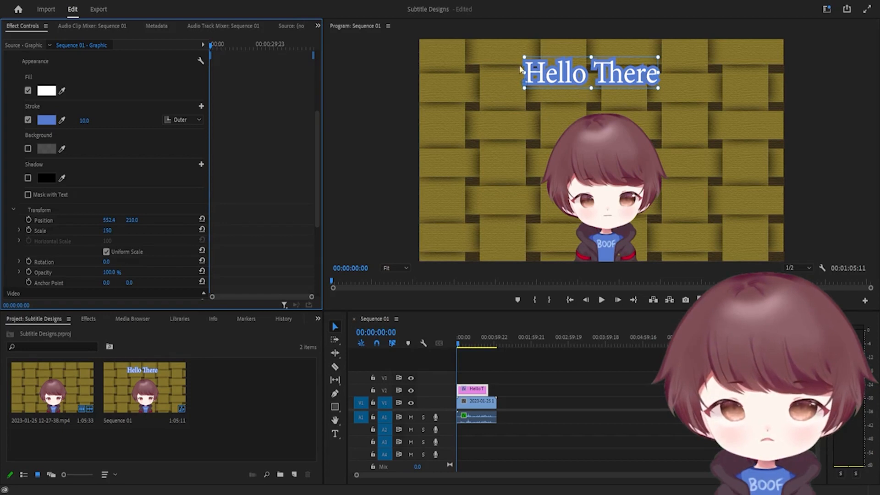
Change the "Hello There" text's font to Arial Rounded MT Bold.
scroll(191, 103, up, 5)
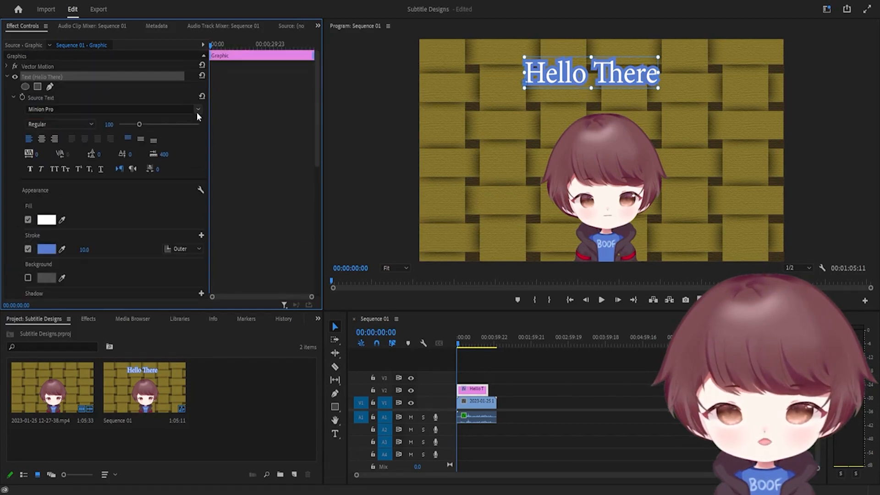
click(198, 110)
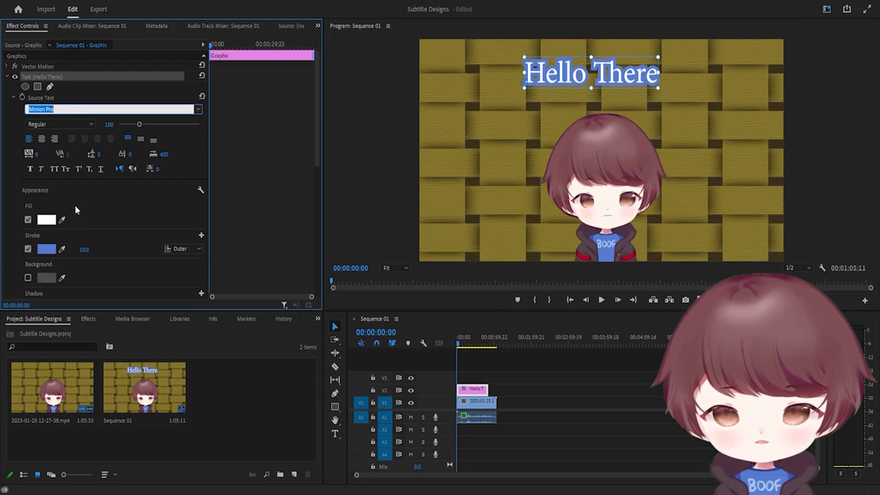
click(76, 234)
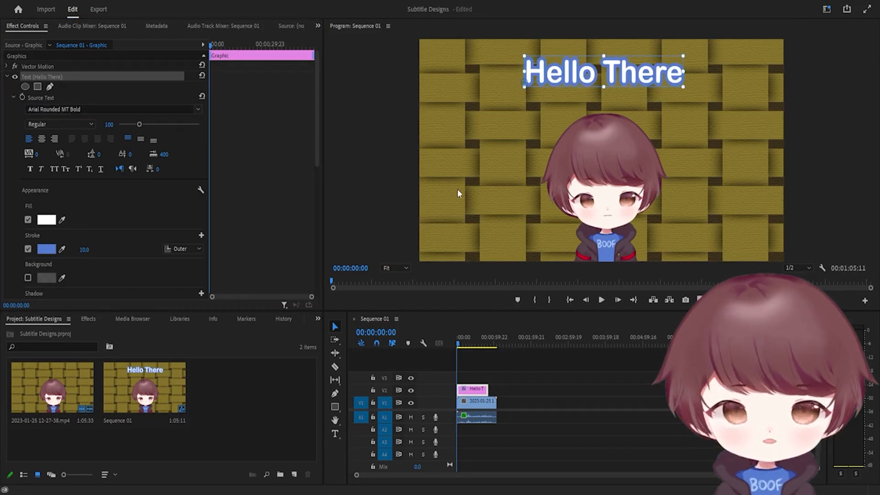
Set the text's scale to 100 and move it to the bottom centre of the frame at position 708.4, 1033.2.
drag(553, 80, 553, 253)
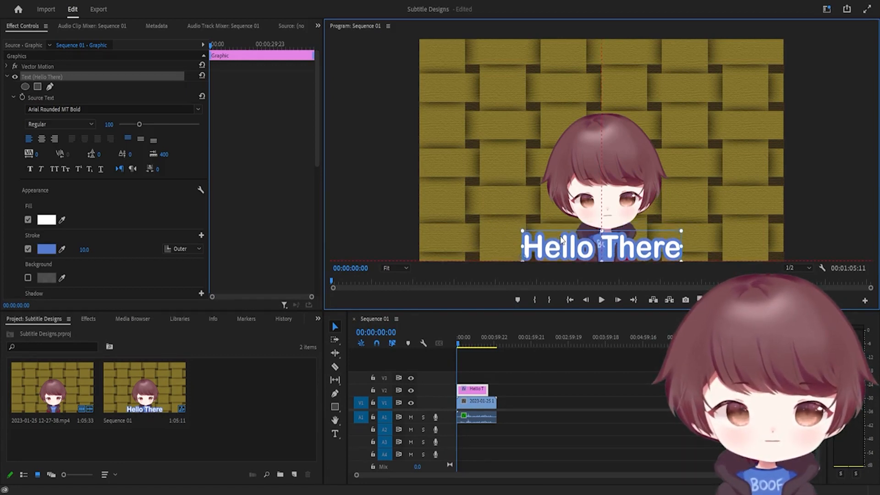
drag(562, 238, 561, 225)
scroll(155, 176, down, 5)
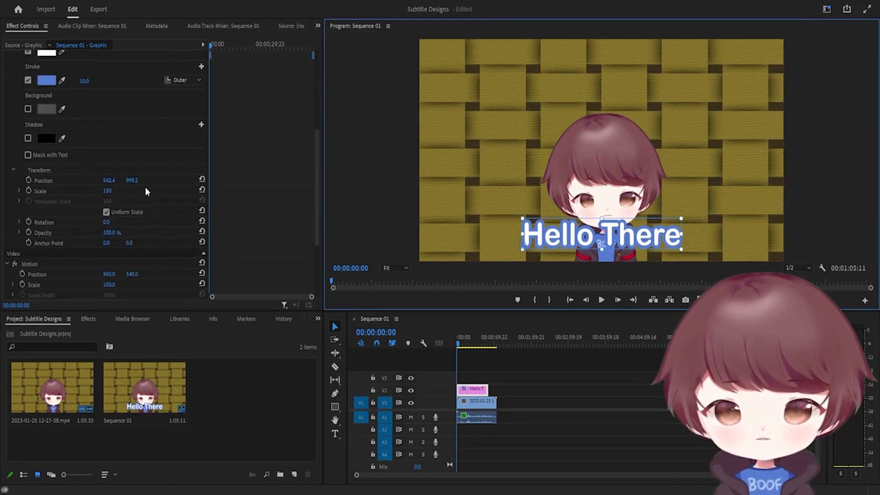
click(108, 190)
text(10)
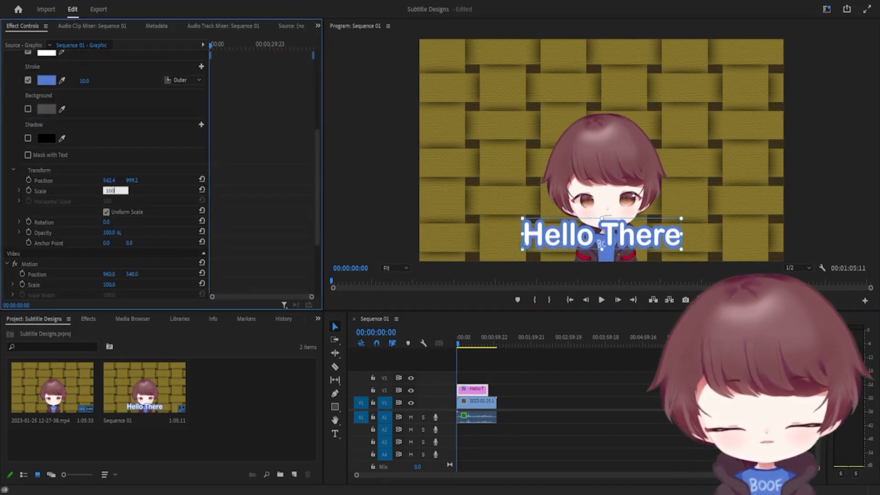
text(0)
key(Return)
mouse_move(109, 180)
mouse_down()
mouse_move(156, 180)
mouse_move(102, 180)
mouse_move(113, 181)
mouse_up()
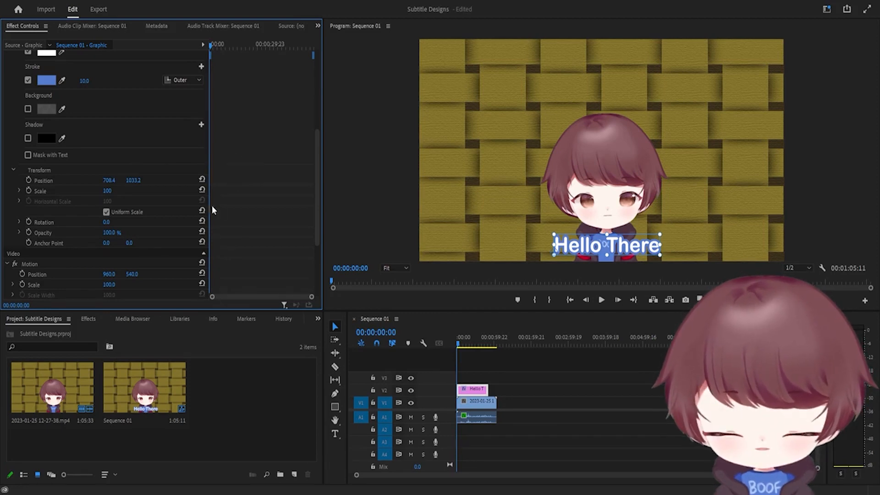
Set the text's scale to 80 and move it beside the character's head at position 1185.4, 355.2.
click(113, 192)
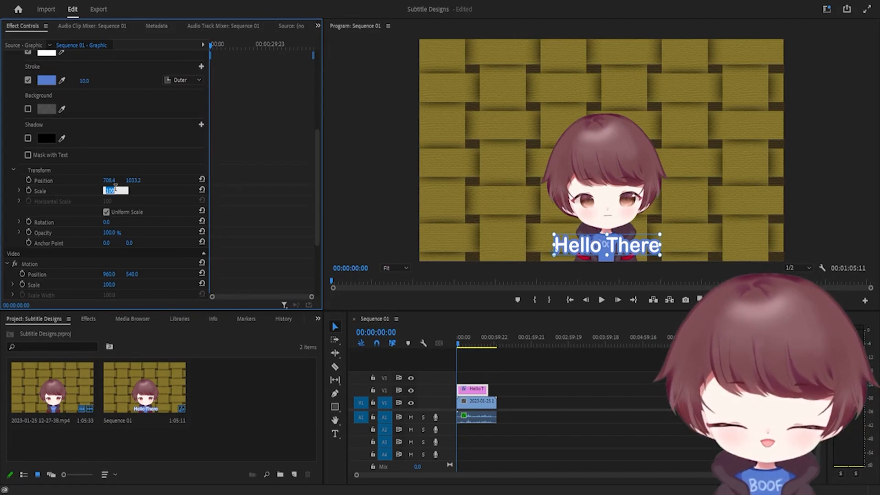
text(80)
key(Return)
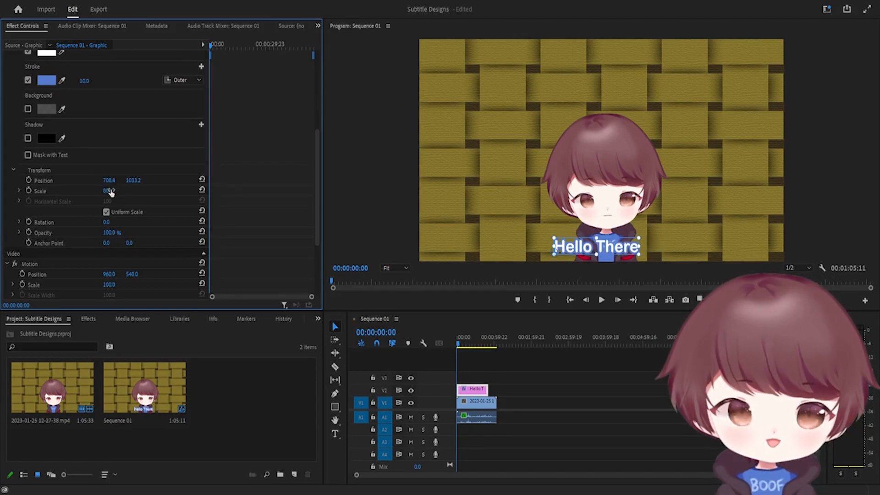
mouse_move(133, 180)
mouse_down()
mouse_move(0, 180)
mouse_move(352, 180)
mouse_move(136, 180)
mouse_up()
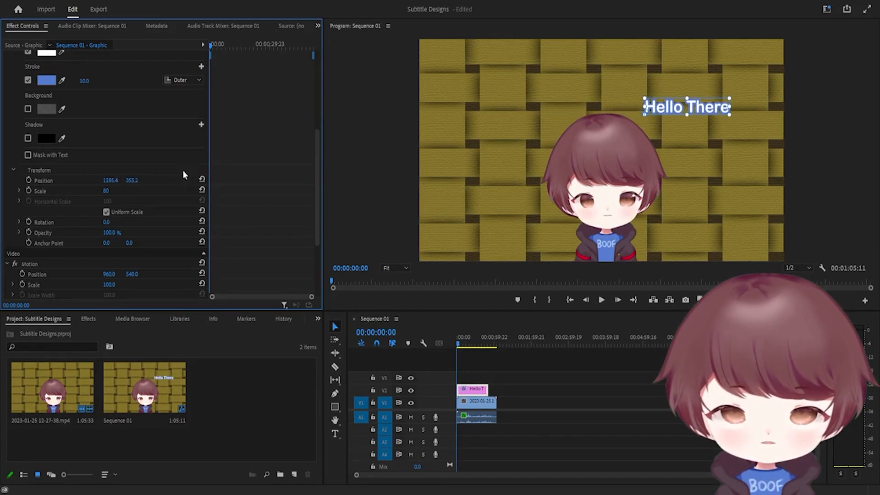
Duplicate the text clip onto V3, lower the copy to vertical position 550.2 and set its scale to 100.
alt+drag(484, 392, 482, 379)
scroll(131, 225, down, 5)
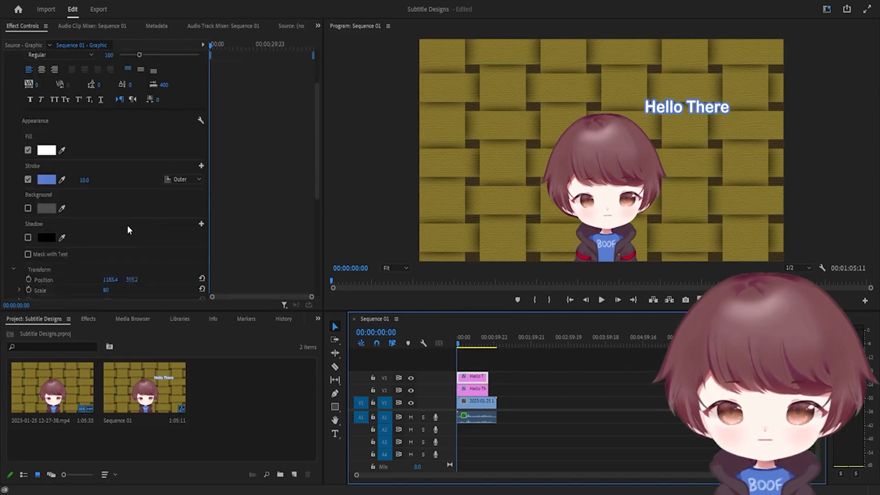
drag(131, 220, 151, 221)
click(106, 231)
text(100.0)
key(Return)
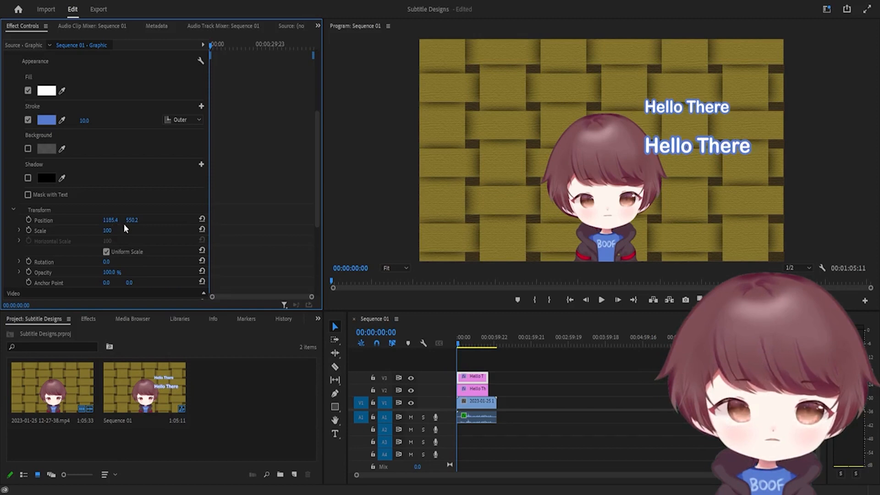
Move the duplicated text to the bottom centre of the frame at position 694.4, 1035.2.
drag(131, 220, 256, 220)
drag(111, 221, 0, 221)
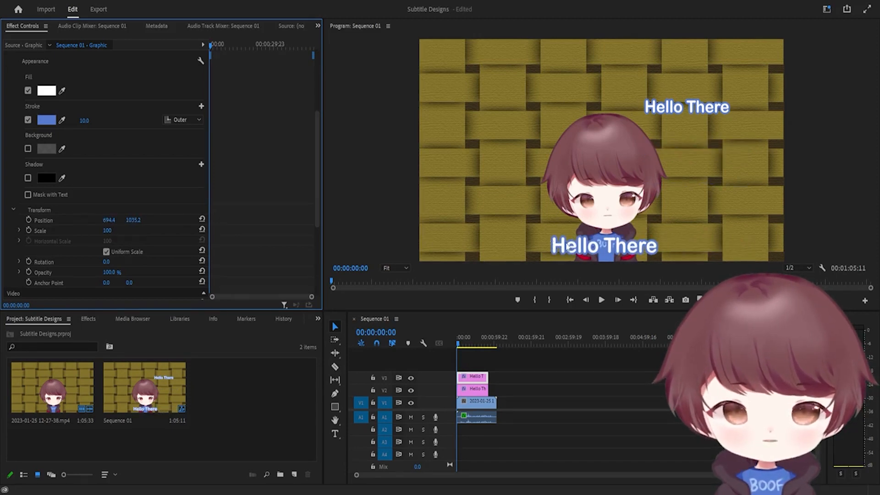
click(603, 246)
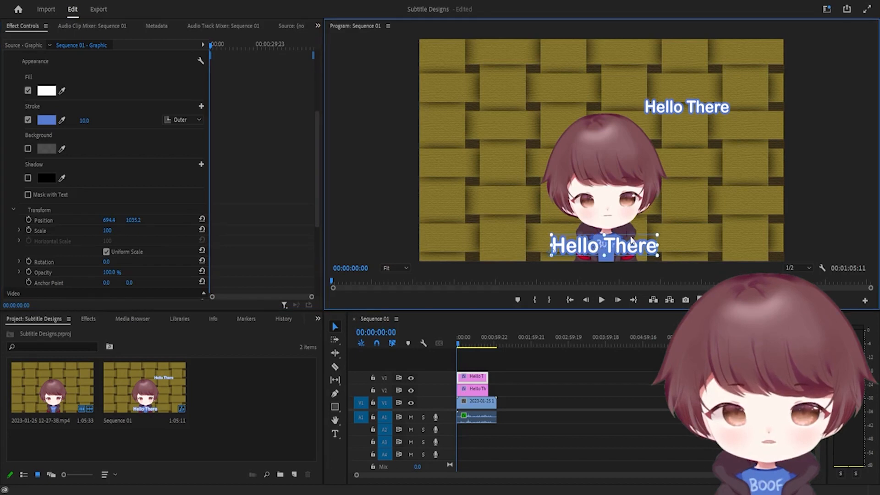
Set the scale of the "Hello There" text beside the character's head to 60 and deselect it.
click(679, 108)
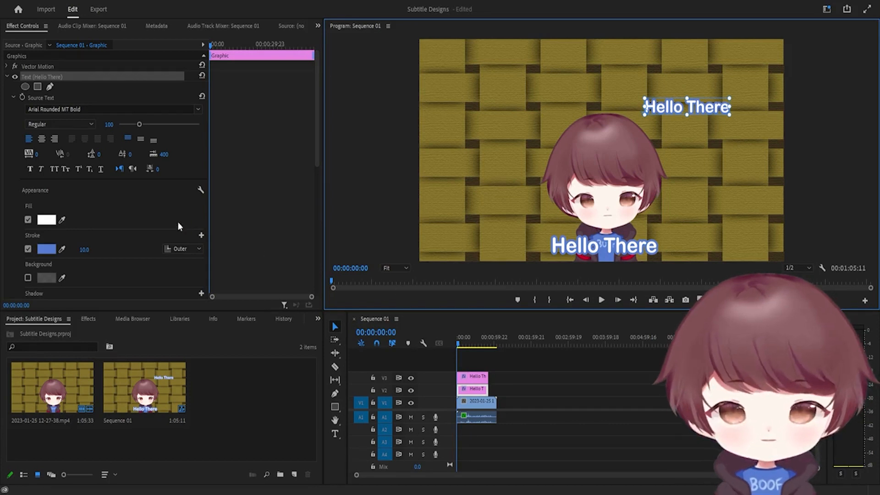
scroll(175, 222, down, 5)
click(116, 220)
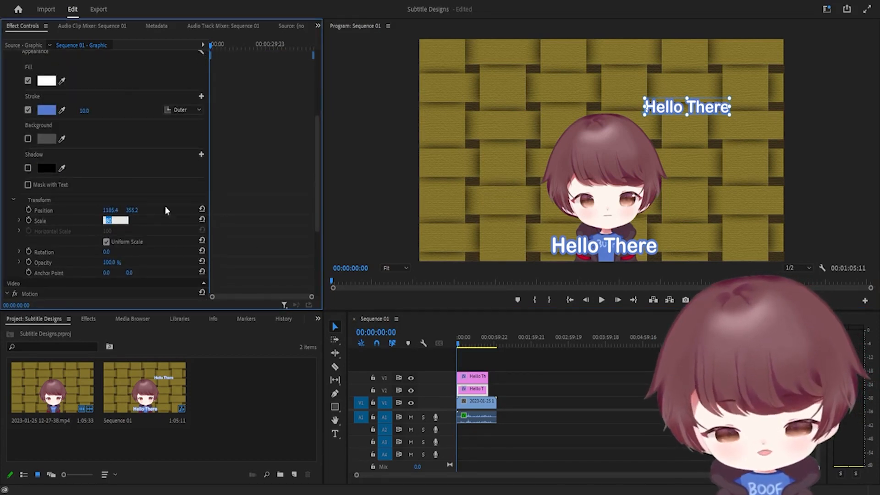
text(60)
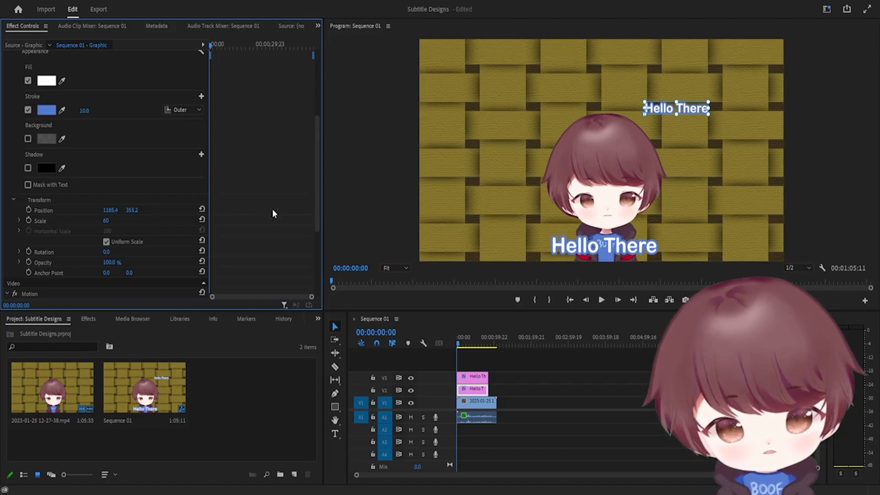
click(710, 194)
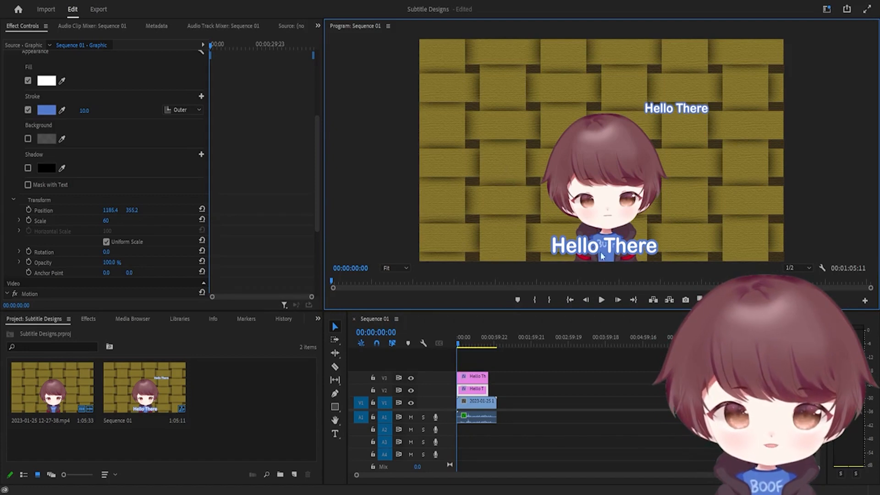
Change the font of the text beside the character's head to Segoe Print.
scroll(146, 123, up, 5)
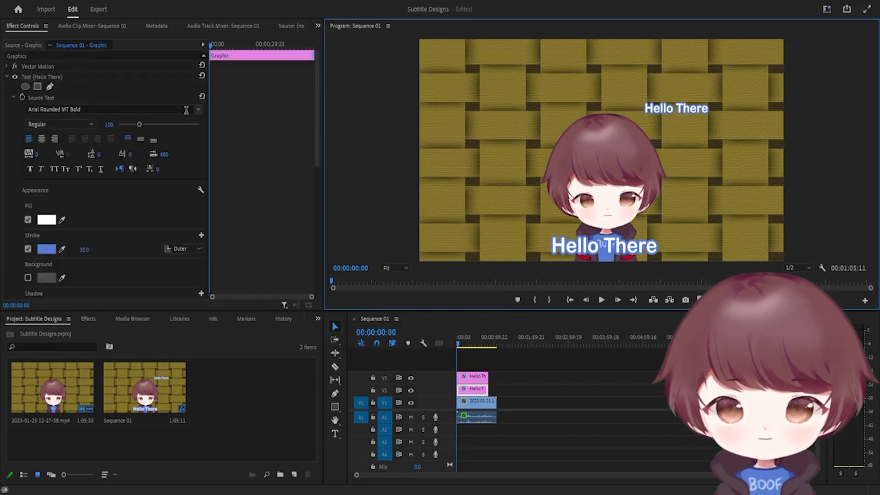
click(197, 111)
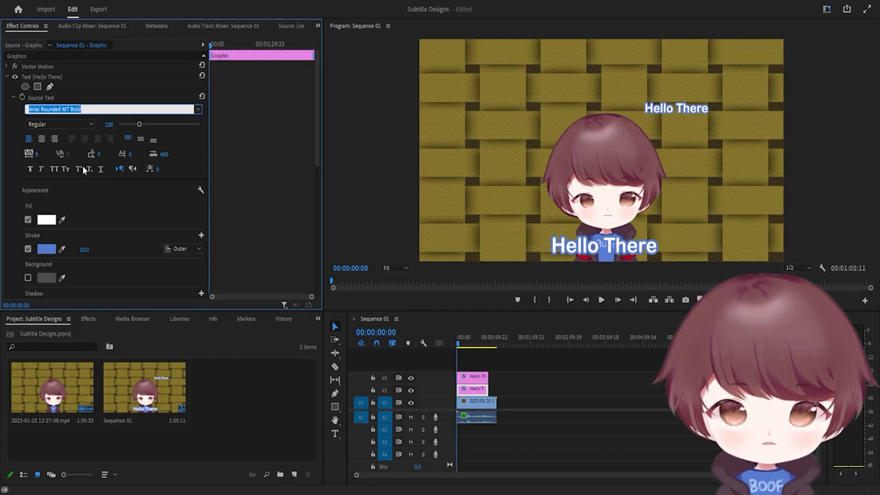
click(50, 218)
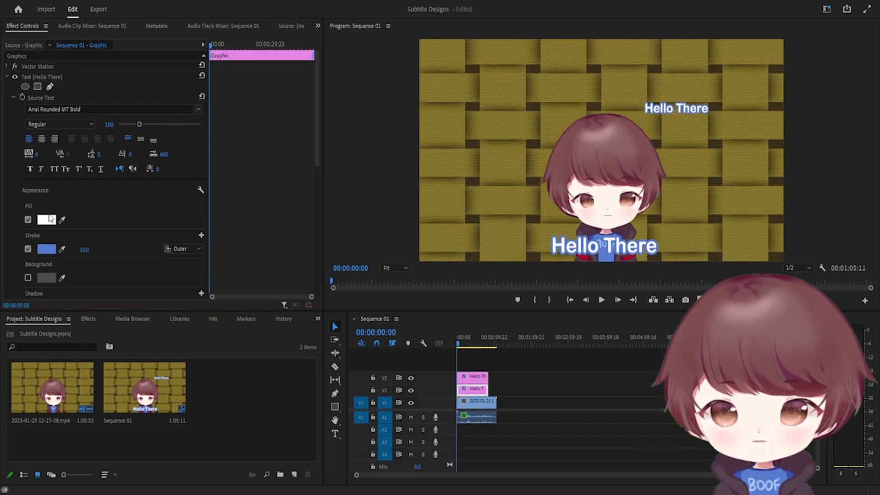
key(ctrl+z)
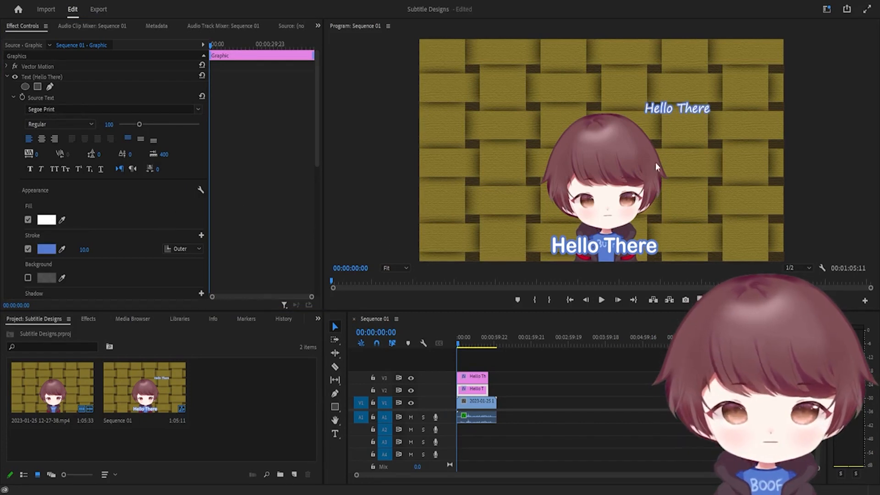
Change the bottom "Hello There" text's font to Segoe Print with the Bold style.
click(571, 248)
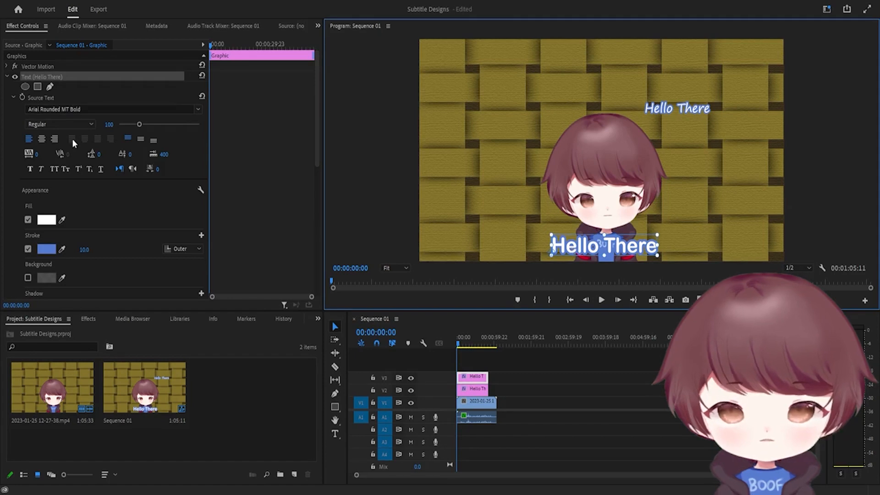
click(197, 112)
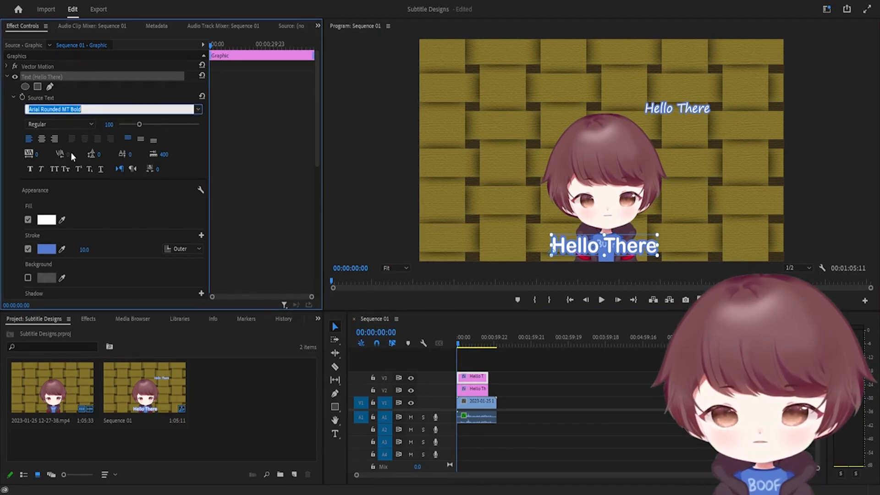
click(79, 237)
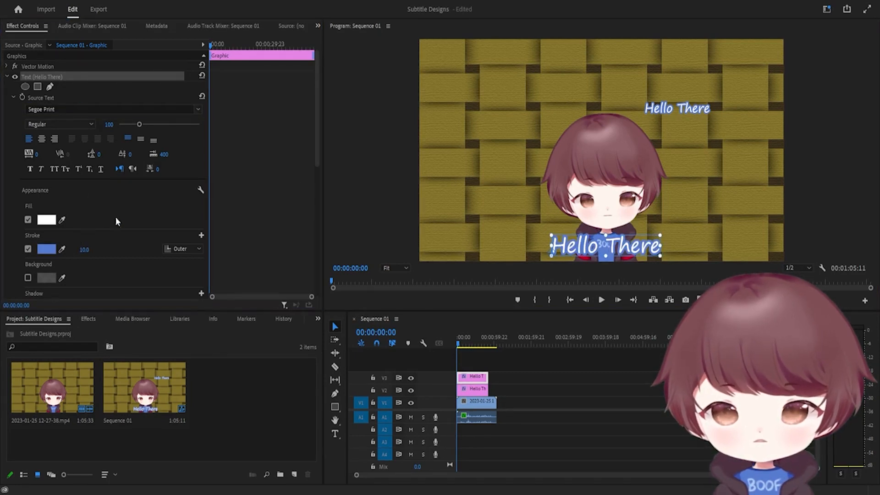
click(513, 251)
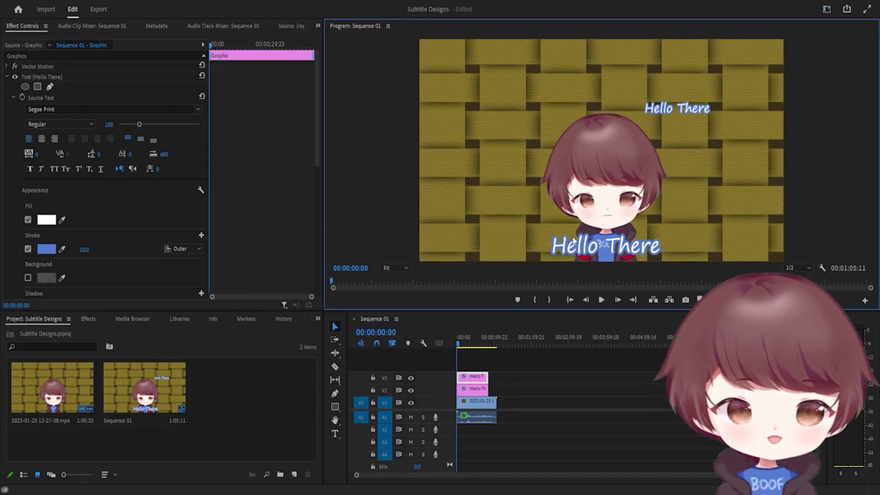
click(88, 126)
click(70, 146)
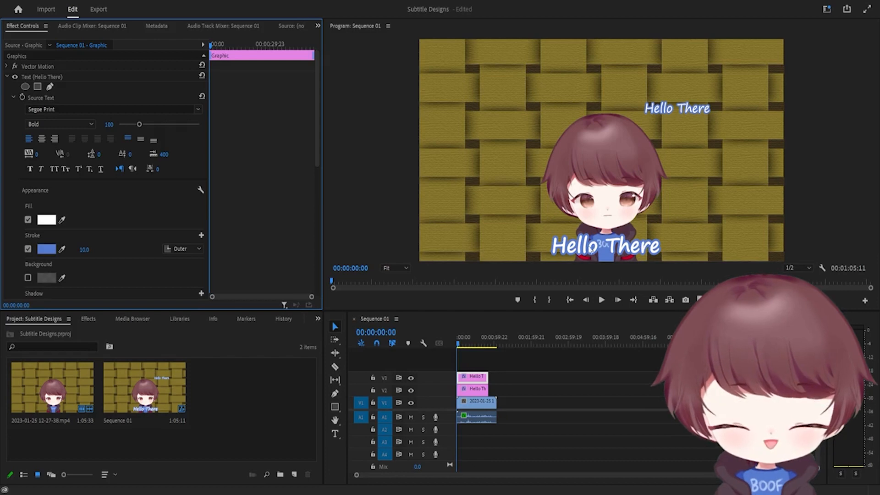
Change the bottom text's font to Elegy Std and increase its font size to 235.
click(196, 111)
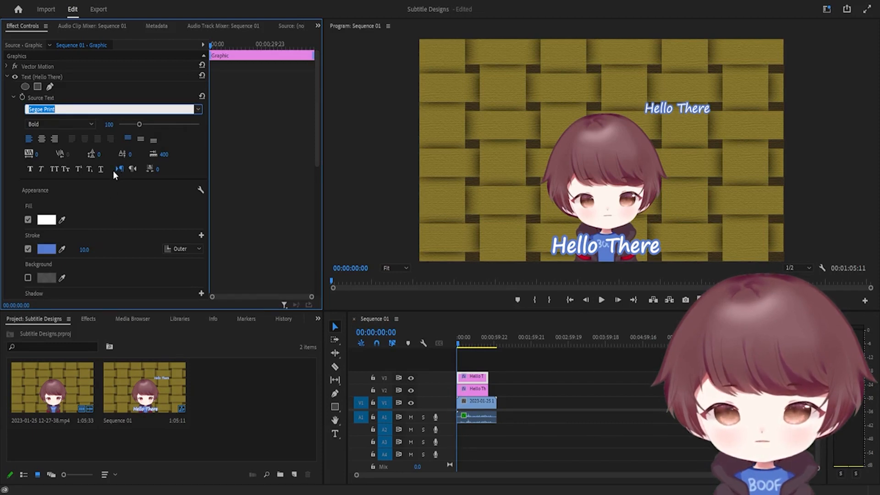
text(Elegy Std)
key(Return)
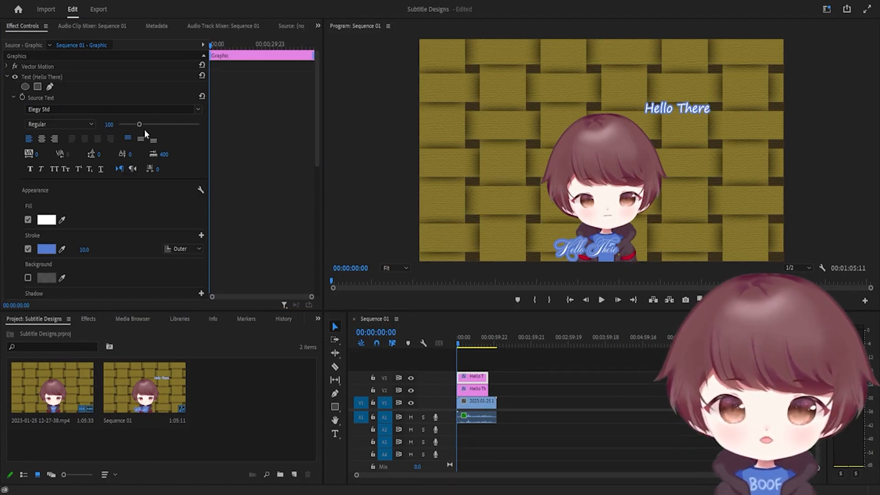
drag(146, 124, 165, 128)
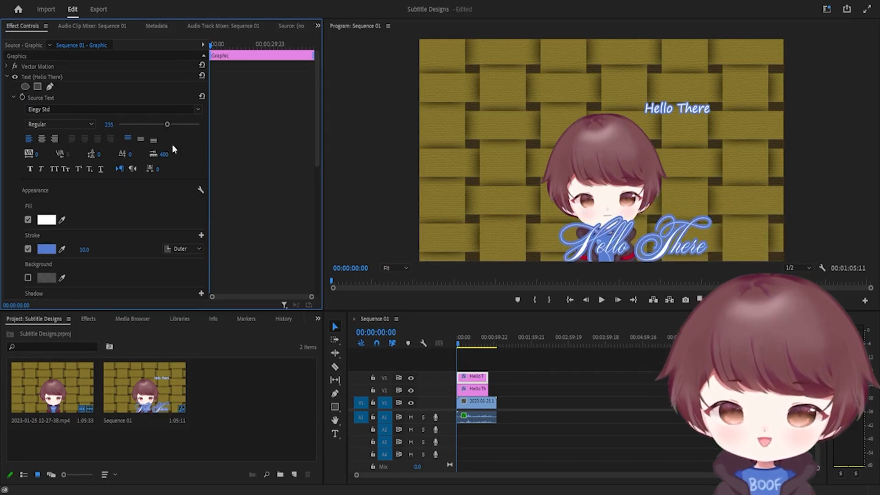
Re-centre the enlarged bottom text over the character at position 573.4, 961.2.
scroll(148, 273, down, 3)
drag(108, 289, 58, 290)
drag(136, 290, 103, 290)
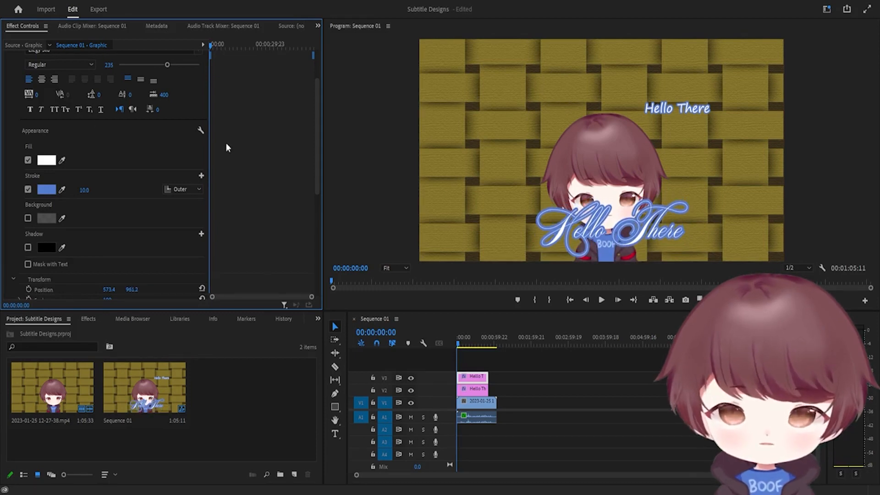
Change the bottom "Hello There" text's font to Monotype Corsiva.
scroll(95, 164, up, 1)
scroll(95, 160, up, 2)
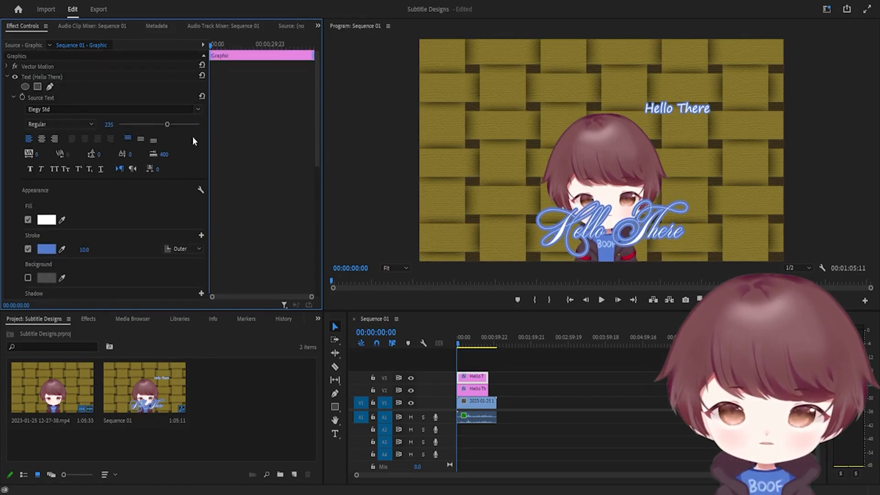
click(199, 111)
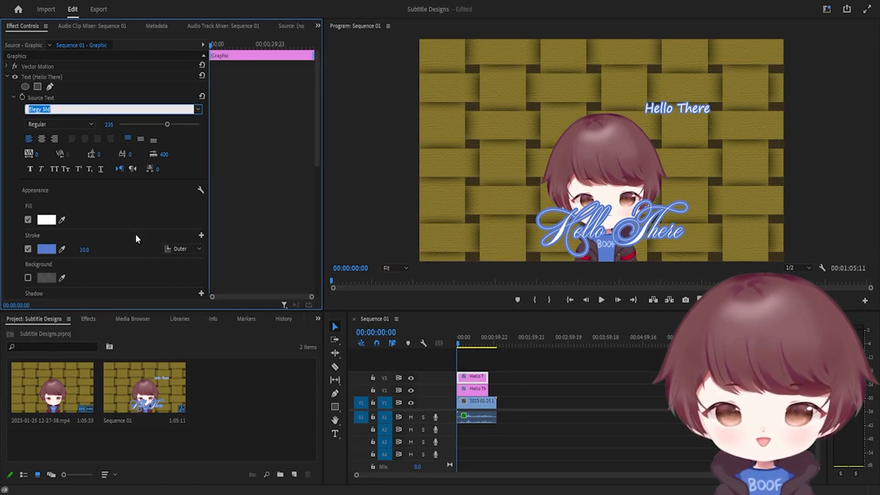
click(139, 298)
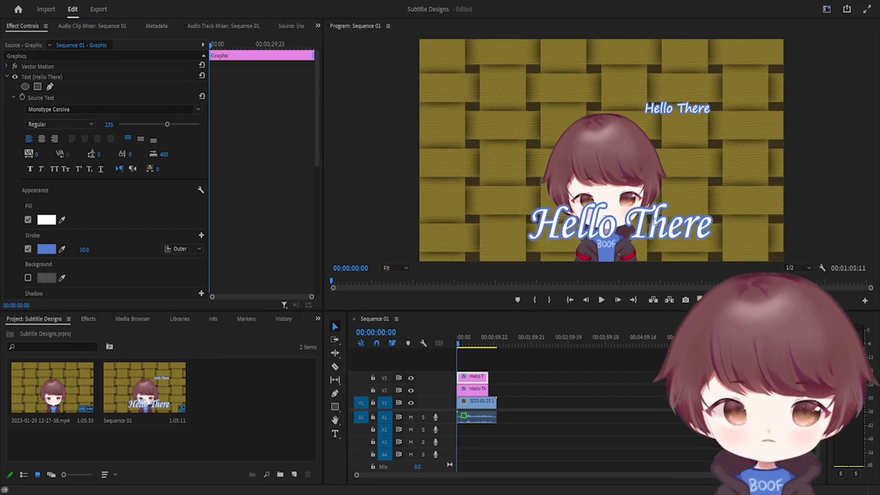
Change the bottom "Hello There" text's font to CCMonsterMashOutline and shift it across so it sits over the character.
click(200, 113)
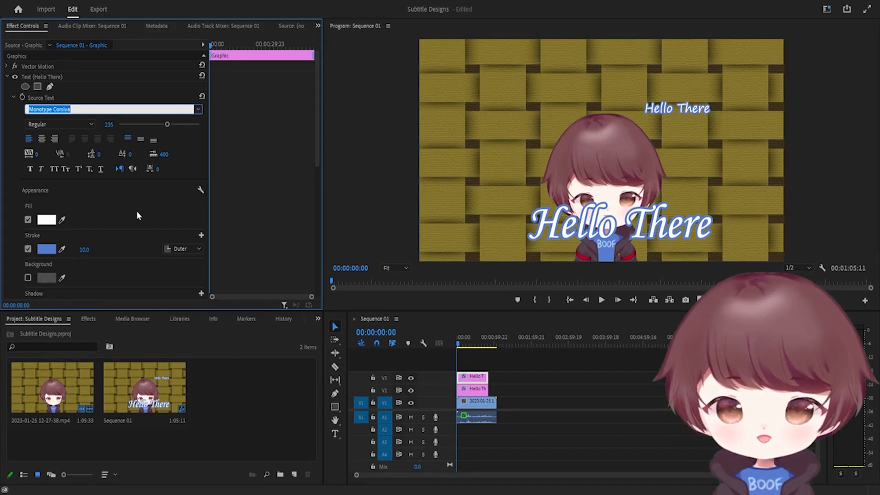
click(103, 295)
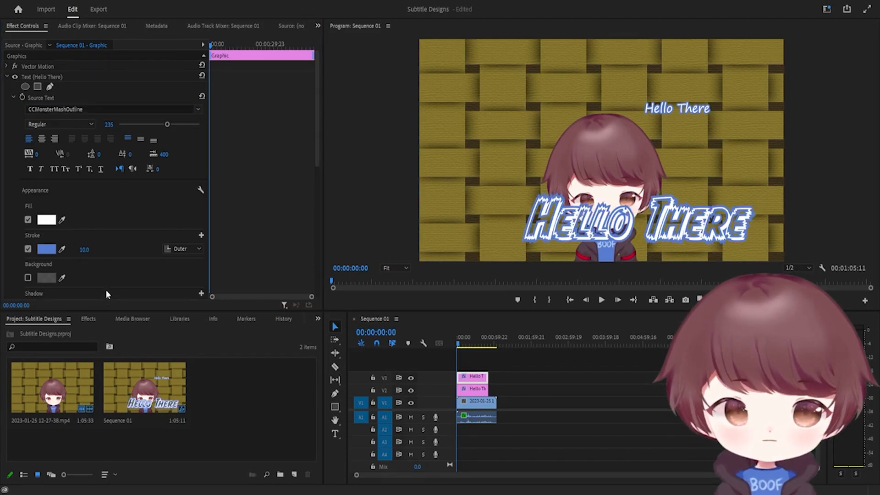
click(555, 219)
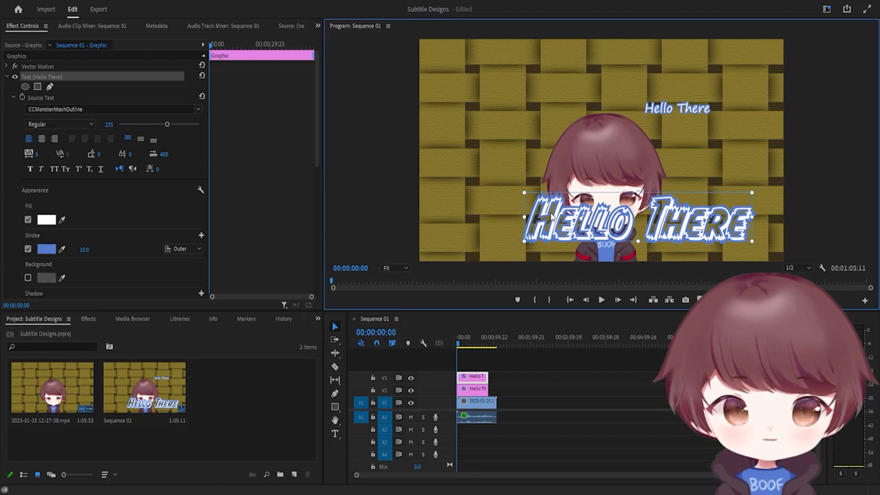
drag(551, 205, 504, 216)
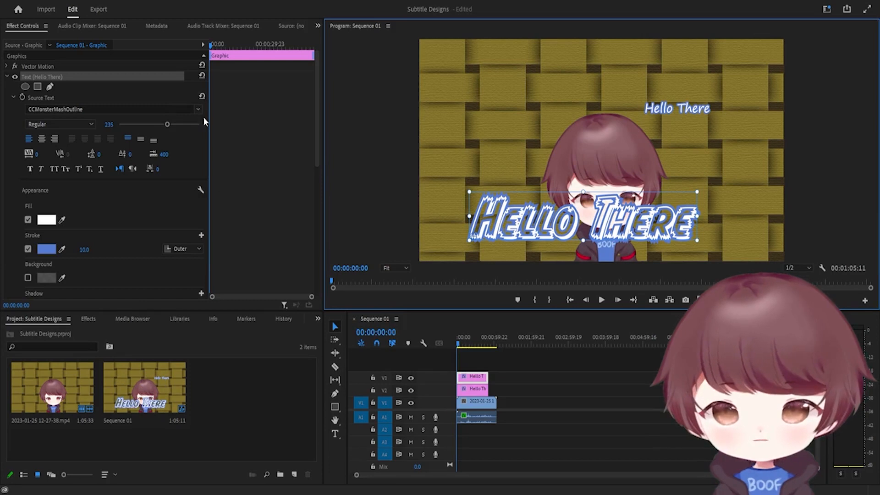
Change the bottom text's font to Arial Rounded MT Bold and nudge its placement slightly.
click(192, 110)
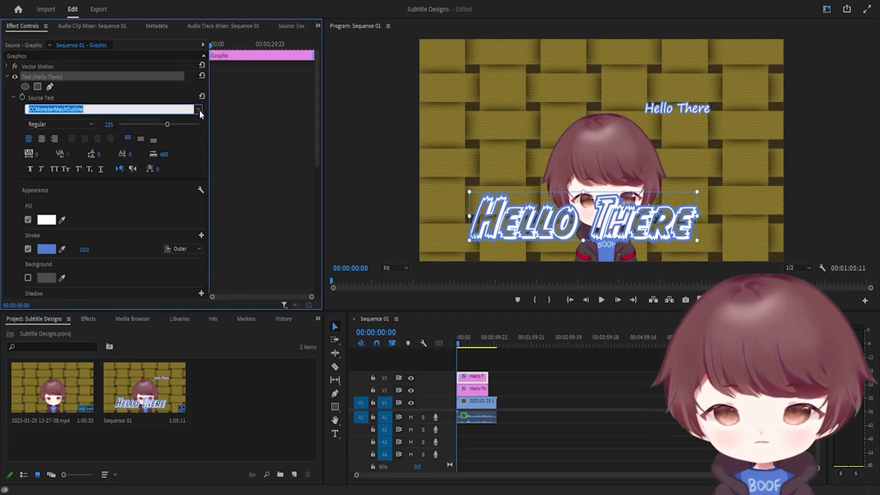
click(81, 168)
click(504, 228)
mouse_move(504, 227)
mouse_down()
mouse_move(518, 244)
mouse_move(512, 232)
mouse_up()
Set the bottom text's font size to 100 and centre it over the character's shirt at position 681.6, 1013.9.
drag(112, 123, 6, 124)
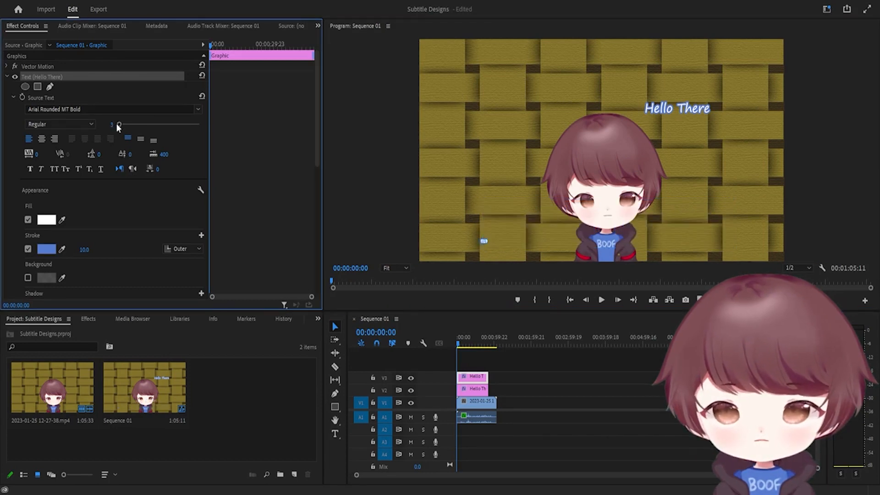
click(112, 124)
text(10)
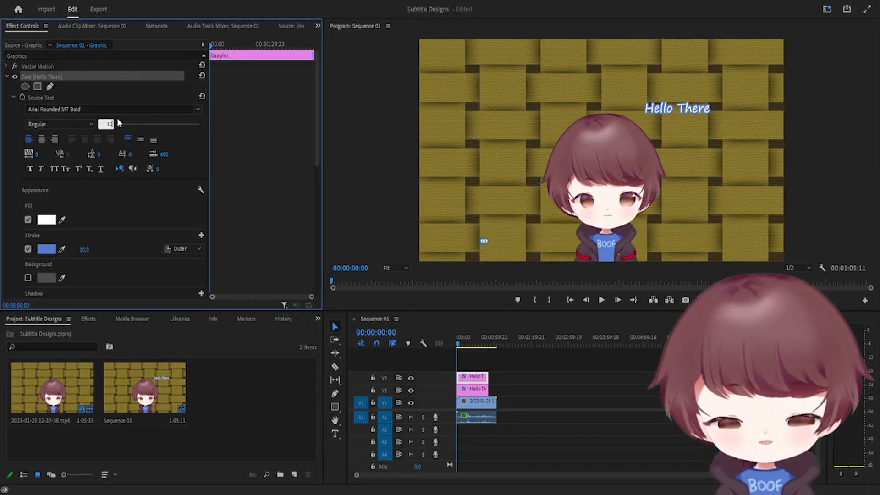
text(.0)
key(Return)
click(595, 239)
drag(594, 239, 594, 246)
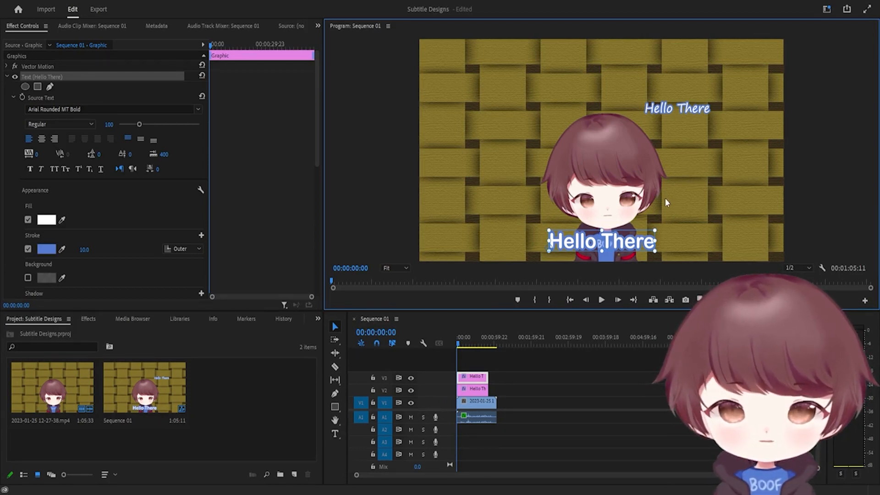
Move the text's anchor point to its centre, followed by its lower-left corner at anchor values 0.0, 13.6.
scroll(139, 225, down, 3)
scroll(140, 224, down, 2)
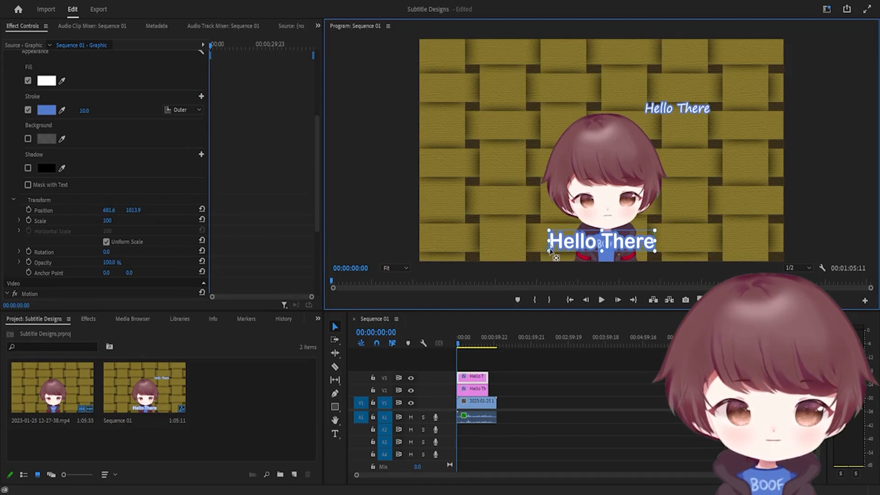
drag(551, 250, 601, 242)
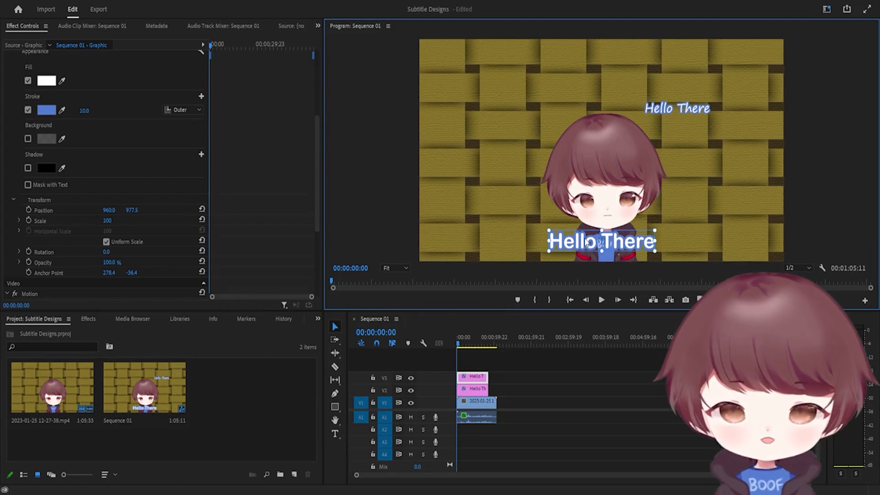
drag(605, 245, 556, 259)
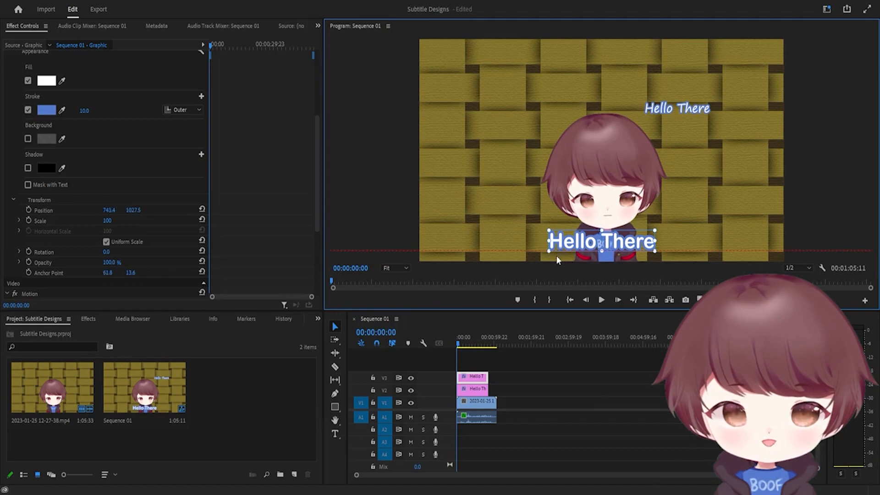
Enable scale keyframing for the text, shrink its scale to 22 at the first frame, and advance to 00:00:00:10.
click(29, 219)
drag(112, 221, 84, 221)
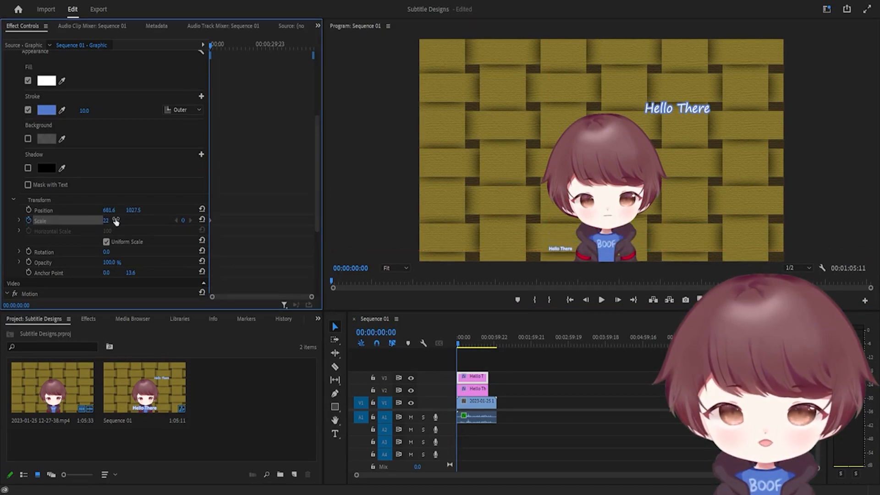
click(519, 364)
key(shift+Left)
key(shift+Right)
key(shift+Right)
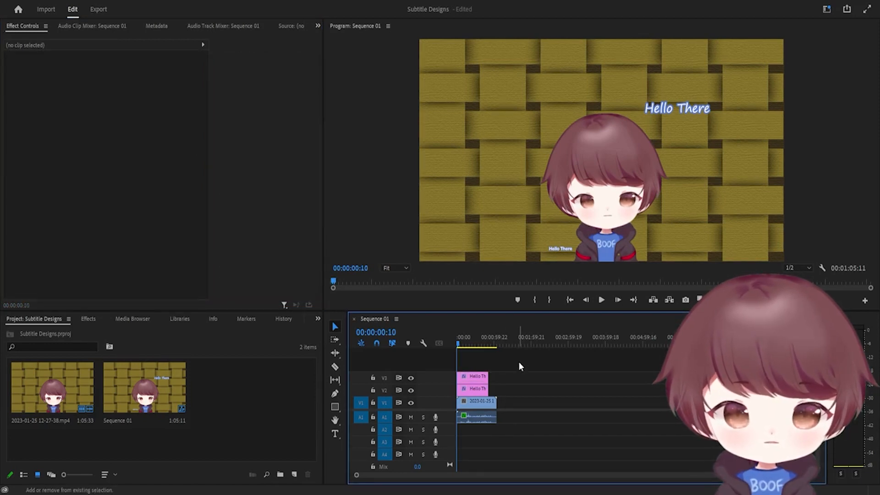
Delete the upper "Hello There" graphic from track V2 and move the remaining text clip down to that track.
click(474, 388)
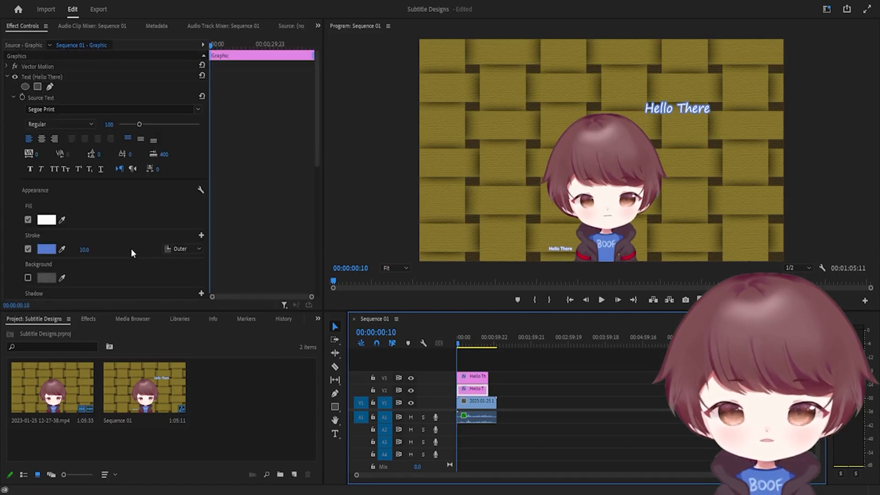
scroll(129, 248, down, 5)
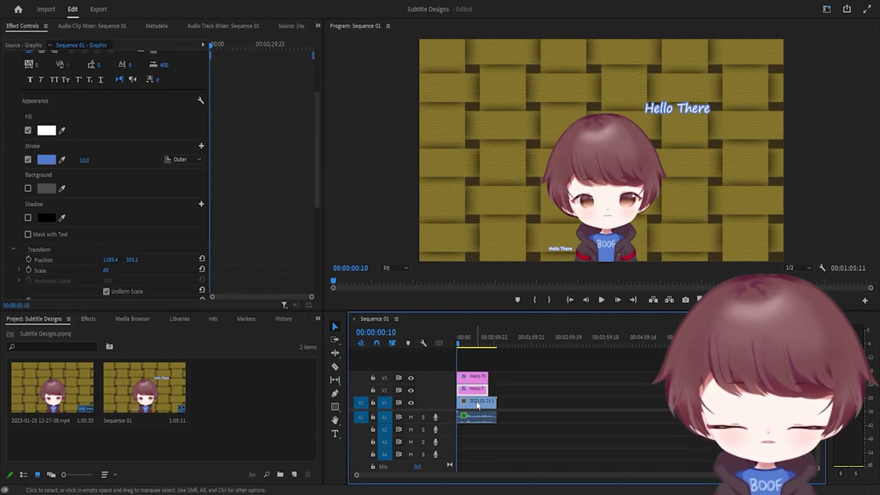
key(Delete)
drag(475, 378, 475, 390)
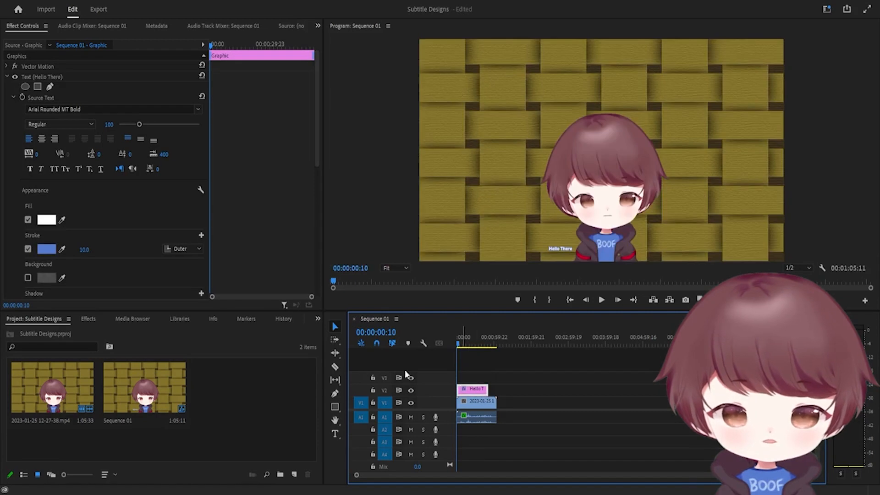
Enlarge the text's scale at 00:00:00:10 to add a growth keyframe, and play the animation from the start.
scroll(125, 249, down, 4)
drag(105, 231, 264, 281)
key(Home)
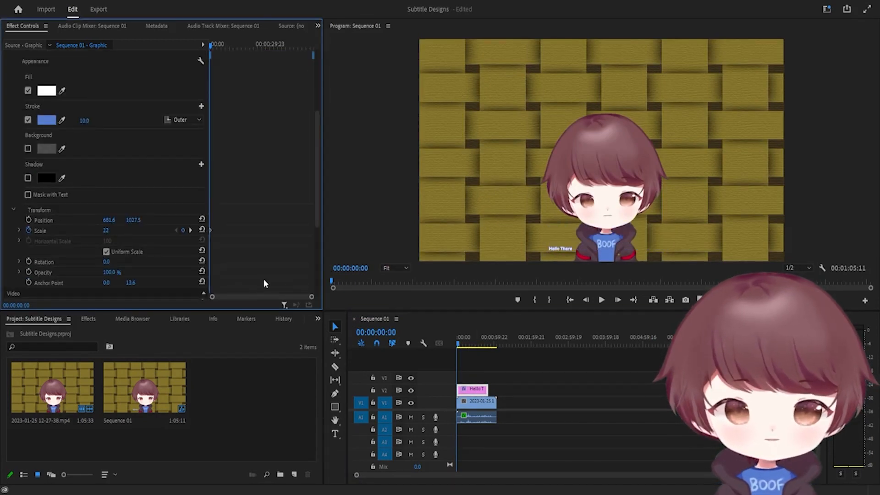
key(Home)
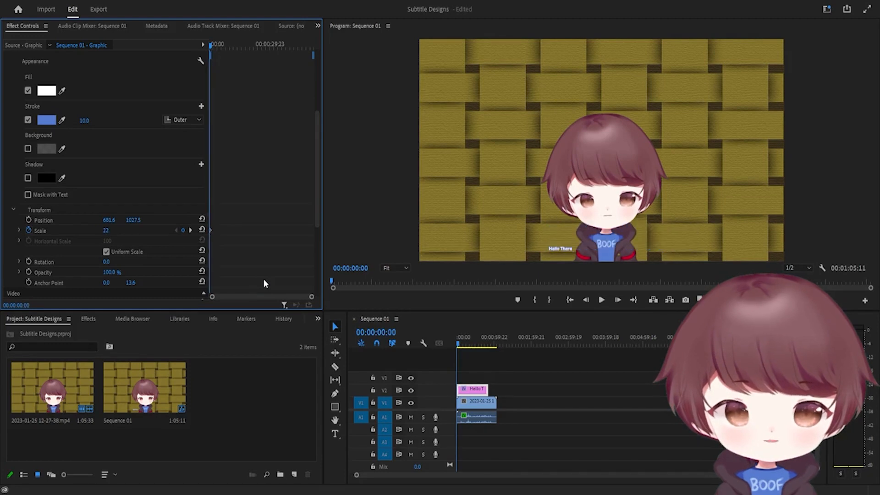
key(space)
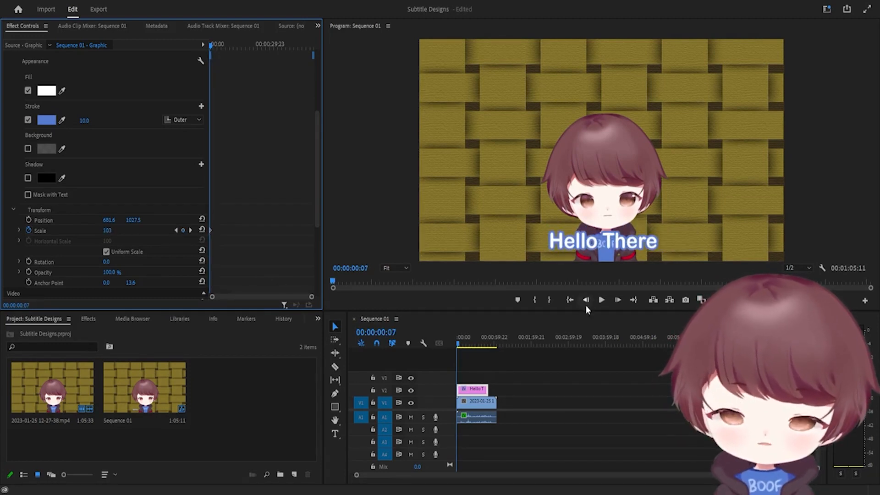
Undo the scale changes, the text clip's track move and the upper graphic's deletion.
key(ctrl+z)
key(ctrl+z)
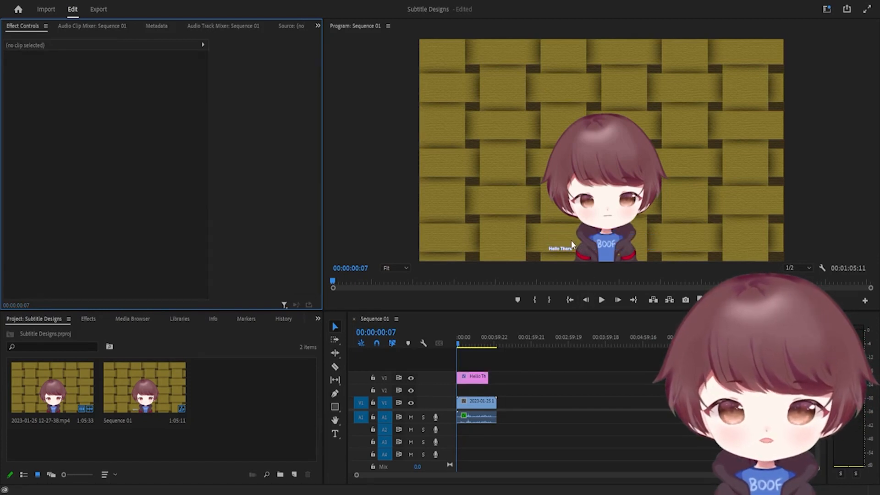
key(ctrl+z)
key(ctrl+z)
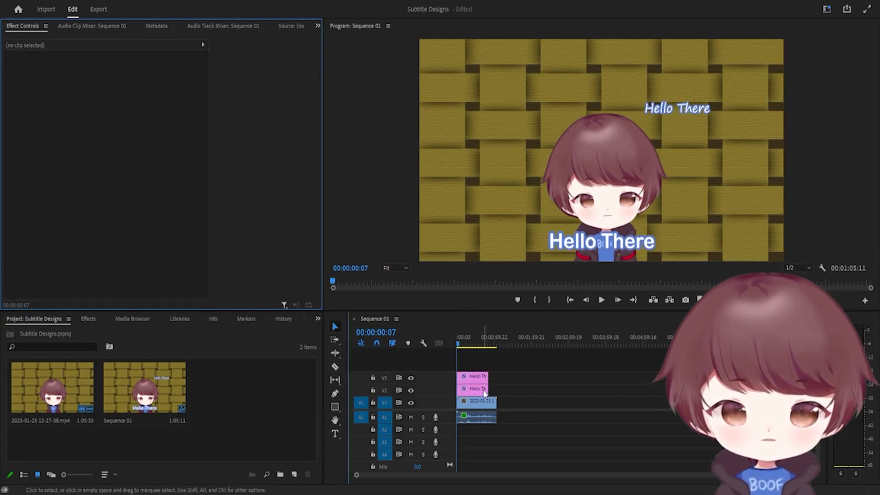
Delete the upper "Hello There" graphic from track V2 and select the remaining text clip on V3.
click(479, 388)
key(Delete)
click(473, 382)
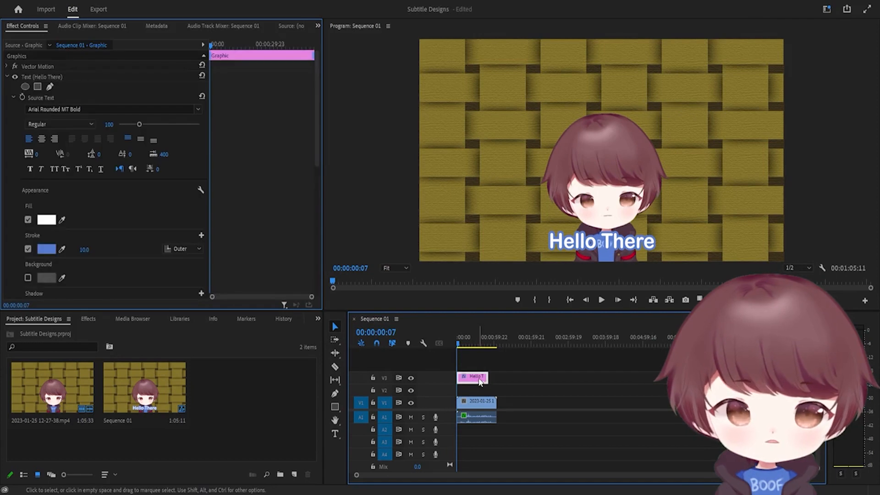
Move the remaining text's anchor point to the centre of the text, at anchor values 278.4, -36.4.
scroll(152, 225, down, 4)
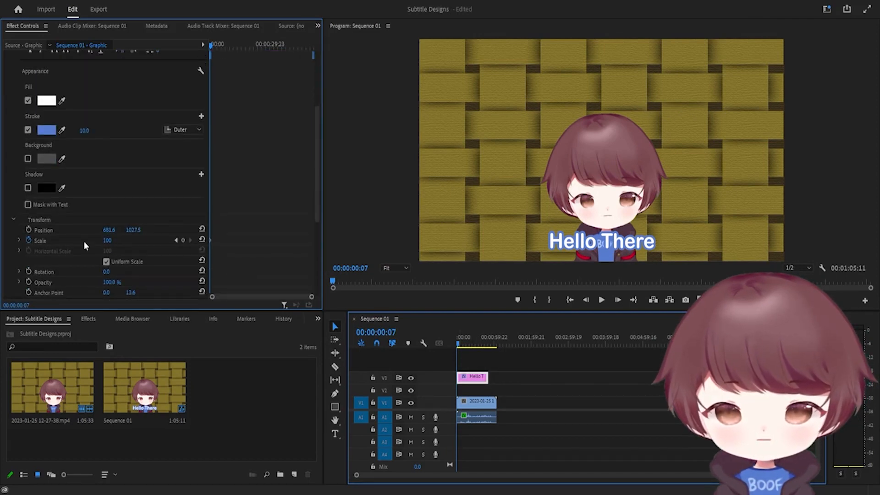
click(563, 249)
drag(542, 252, 603, 242)
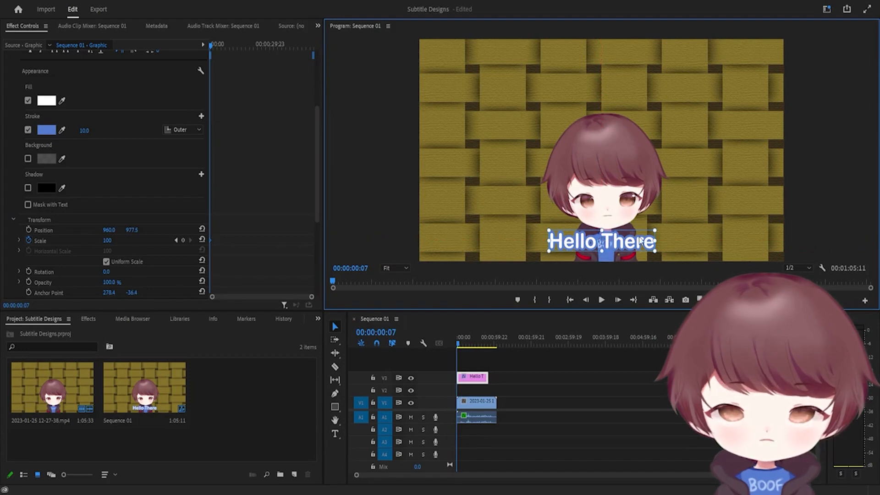
Keyframe the text's scale so it shrinks out of sight at 00:00:00:07 and grows to 123 at 00:00:00:17.
drag(109, 240, 69, 240)
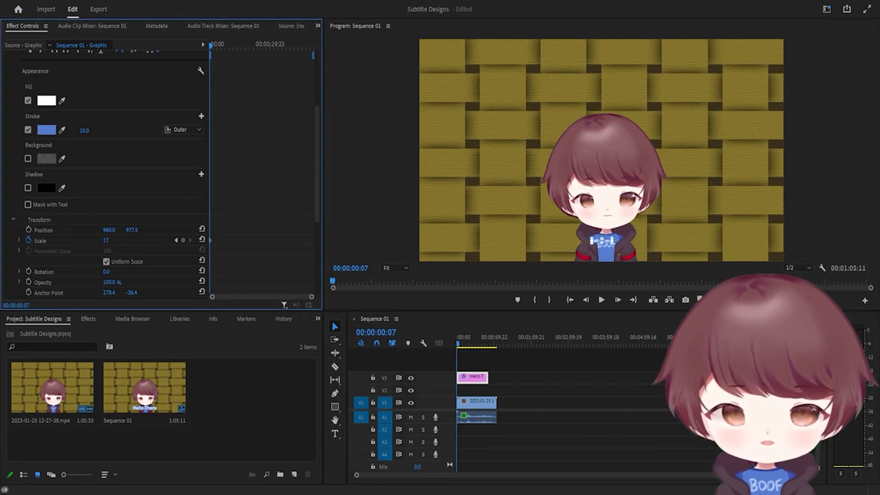
click(513, 393)
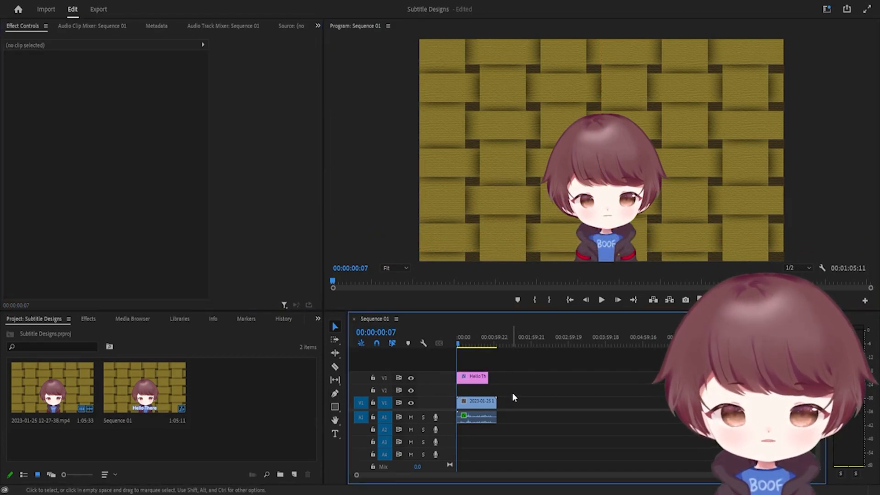
click(472, 376)
scroll(137, 213, down, 10)
drag(100, 199, 157, 200)
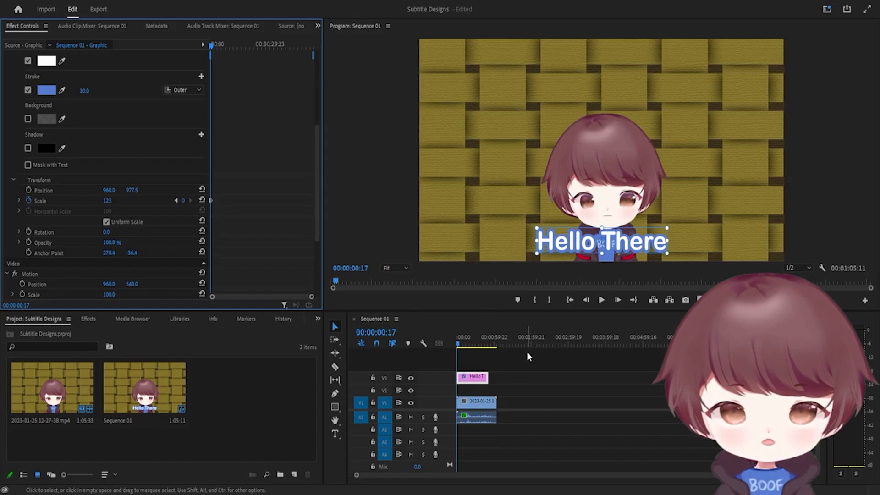
Play the text's scale animation from the start of the sequence to check it.
key(Home)
key(space)
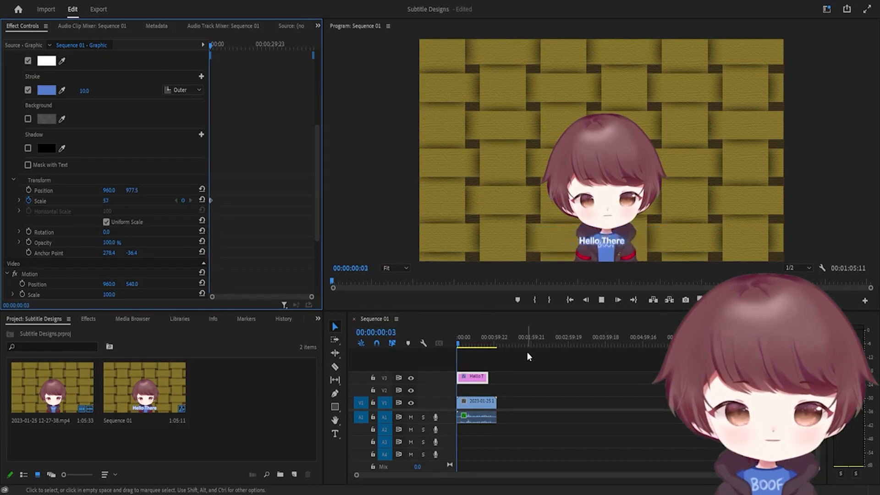
key(space)
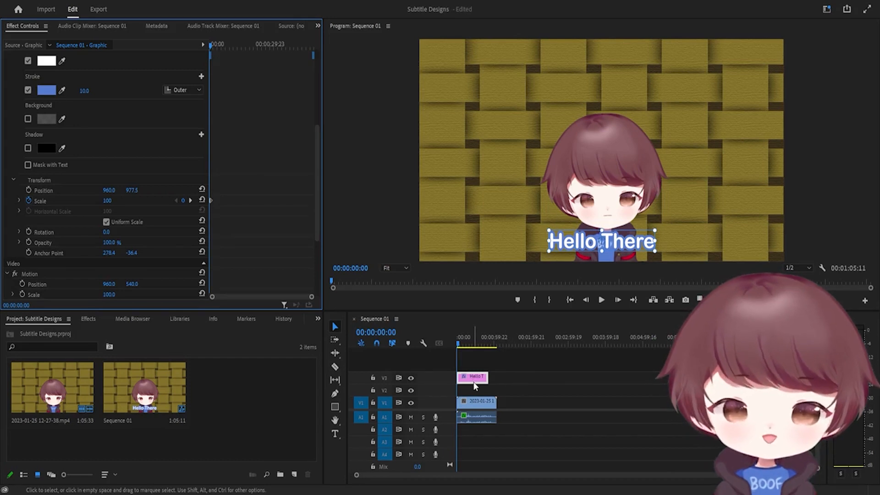
Try setting the text's scale to 0 at the first frame, with the keyframe timeline zoomed in, and undo it.
drag(120, 201, 74, 201)
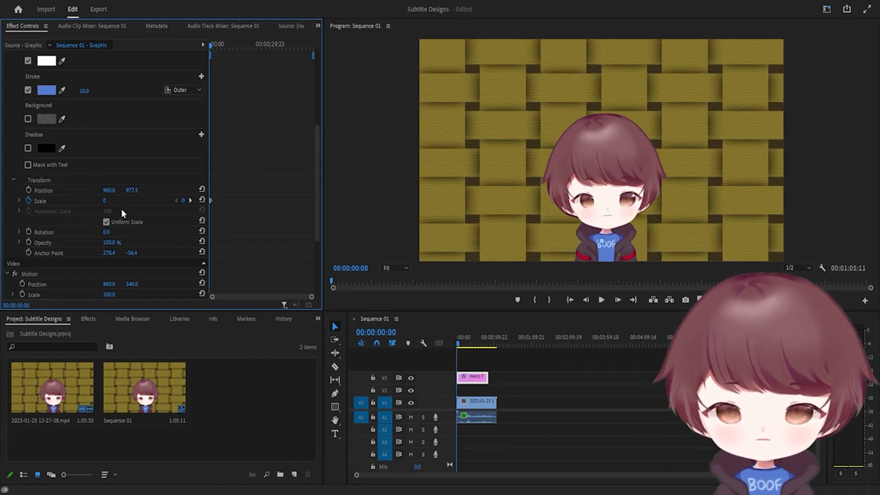
drag(316, 297, 263, 294)
key(ctrl+z)
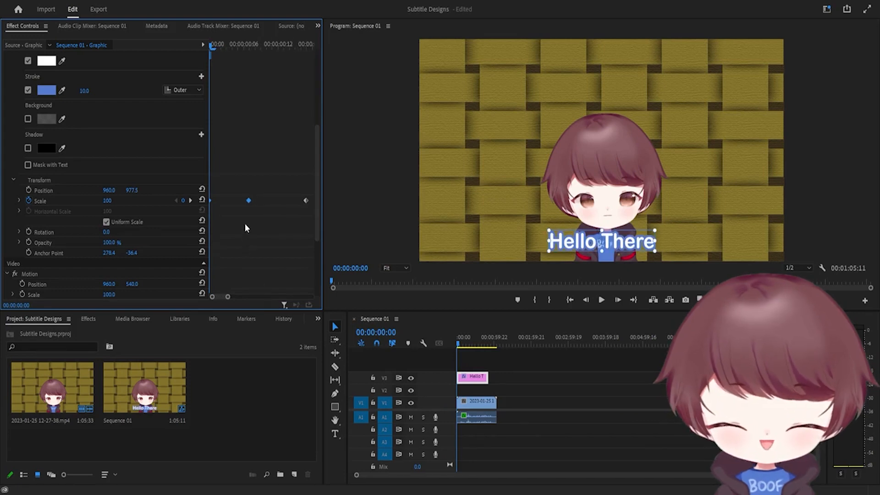
Remove the first frame's full-size scale keyframe, start the clip with the zero-scale keyframe instead, and play the result.
drag(247, 201, 214, 201)
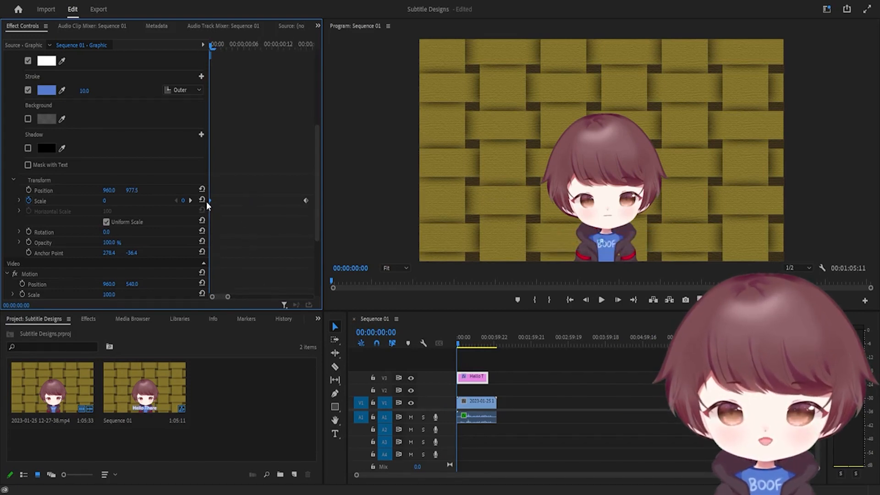
key(ctrl+z)
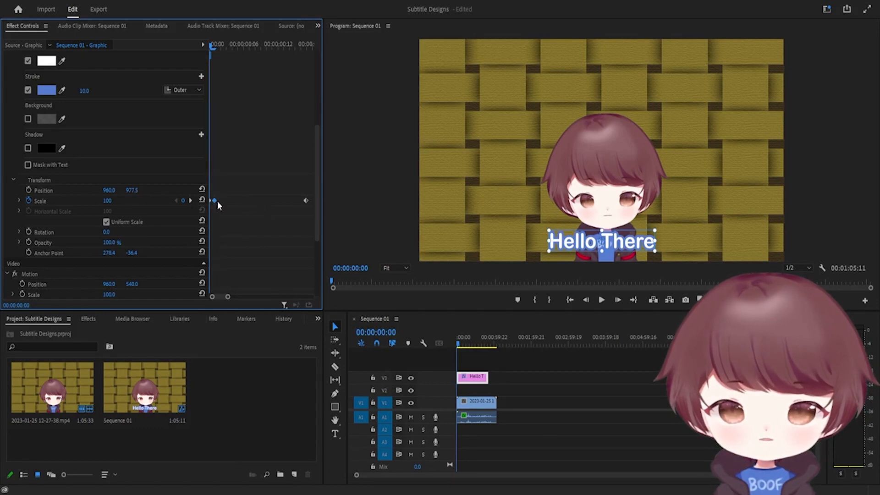
key(Delete)
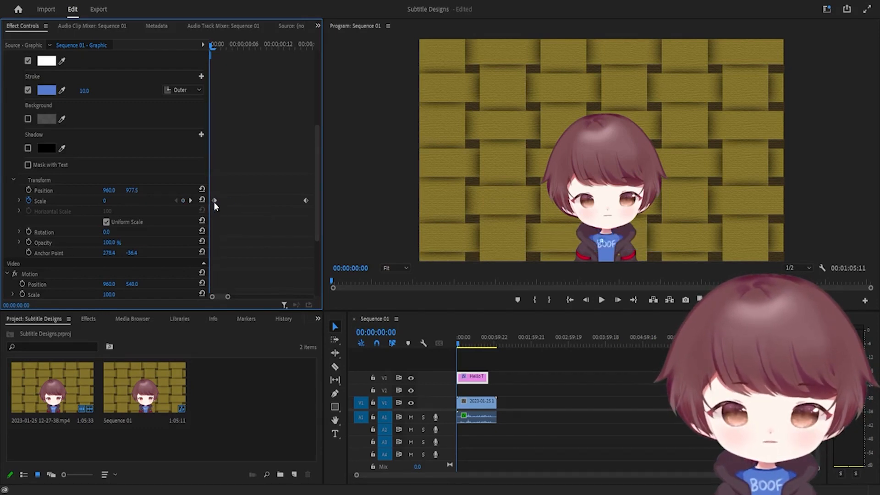
key(space)
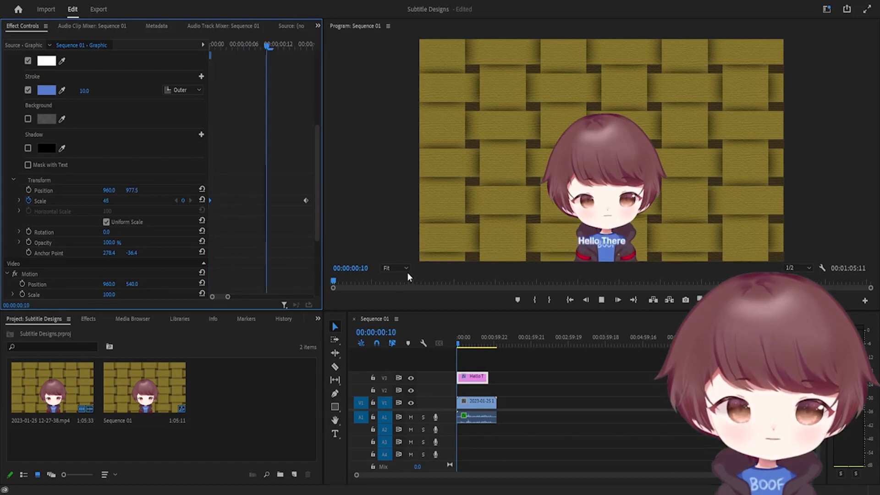
Set the text's closing scale keyframe at 00:00:00:17 to 100 and play the animation from the start.
key(space)
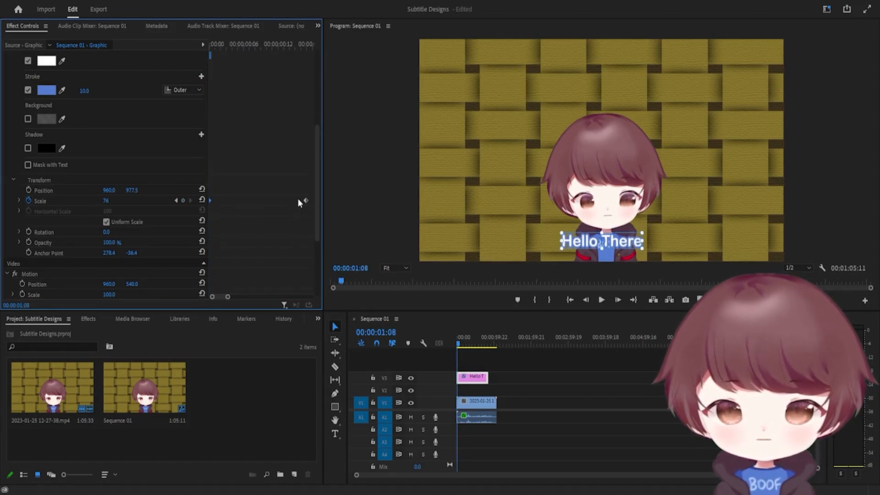
click(176, 201)
click(113, 200)
text(100)
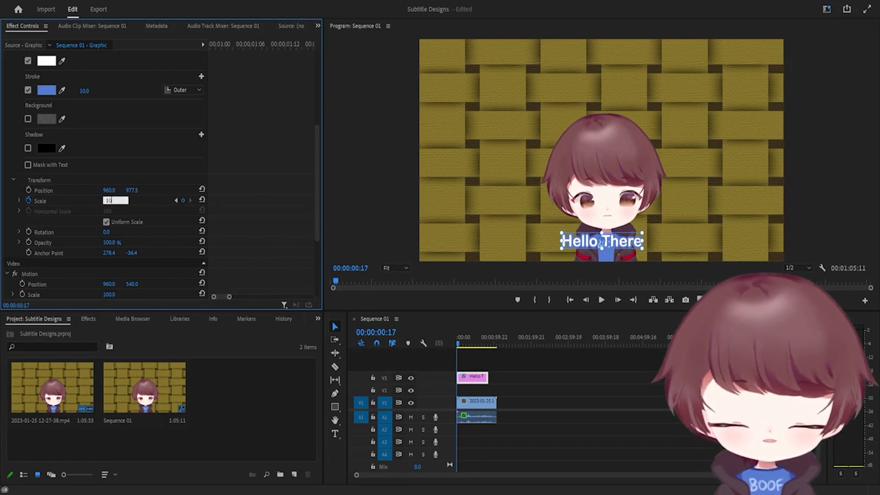
key(Return)
click(427, 345)
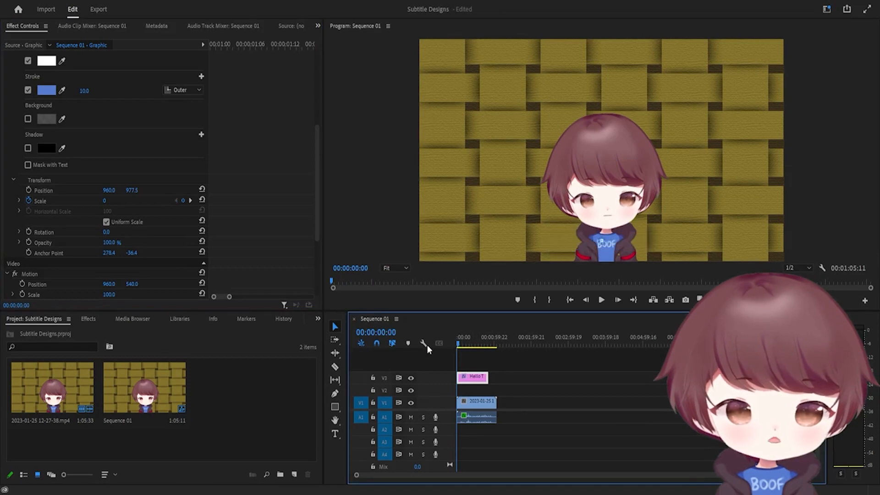
key(space)
key(space)
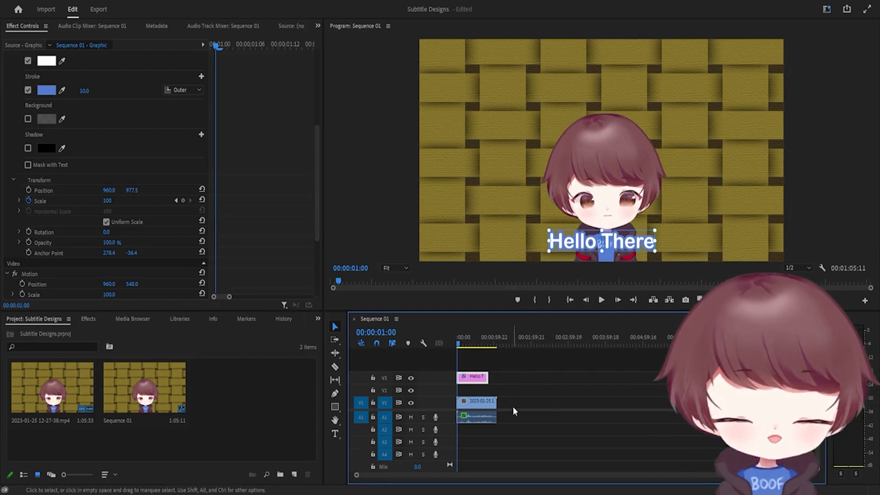
Add a scale keyframe of 125 to the text at 00:00:00:02.
key(Home)
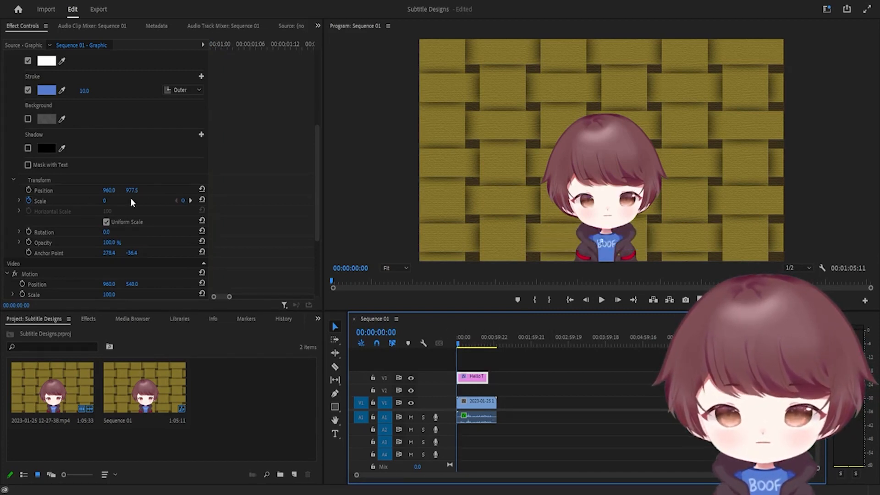
key(Right)
key(Right)
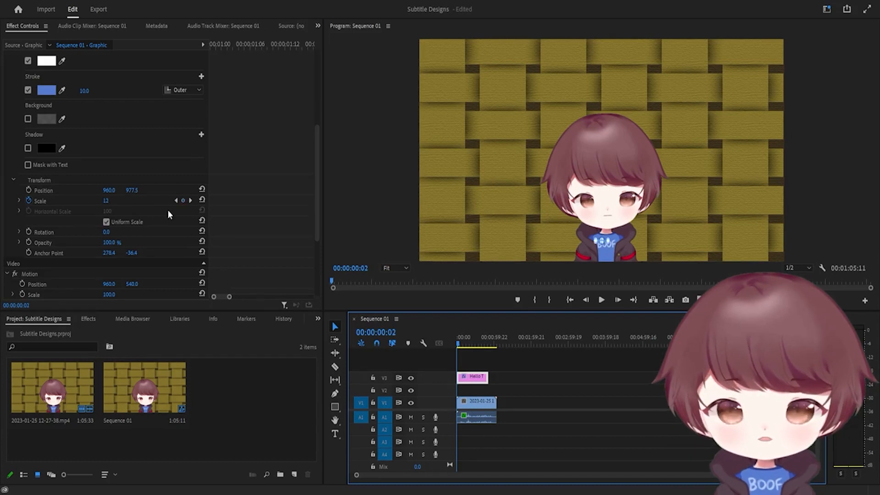
click(108, 202)
text(15)
key(BackSpace)
text(2)
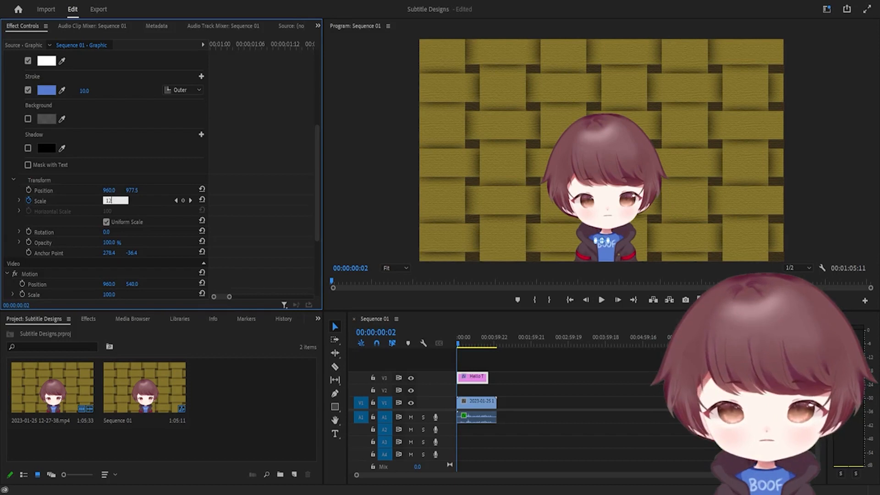
key(Return)
Add a scale keyframe of 90 to the text at 00:00:00:04.
key(Right)
key(Right)
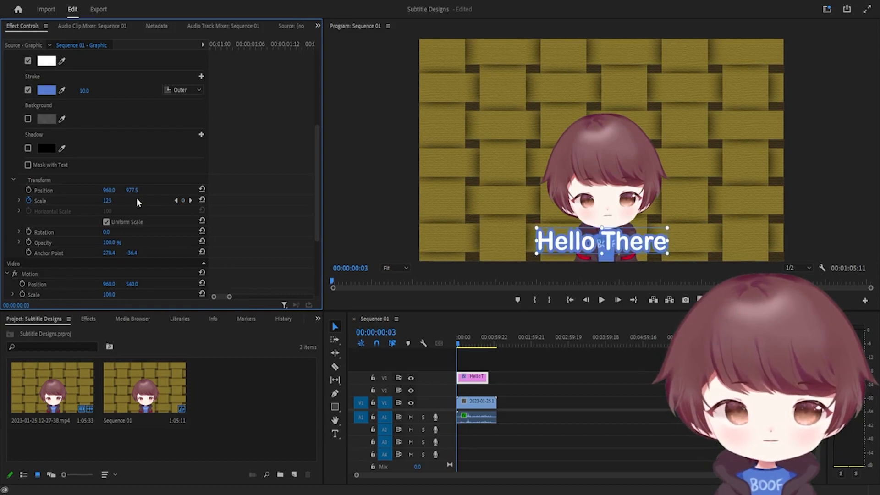
click(114, 202)
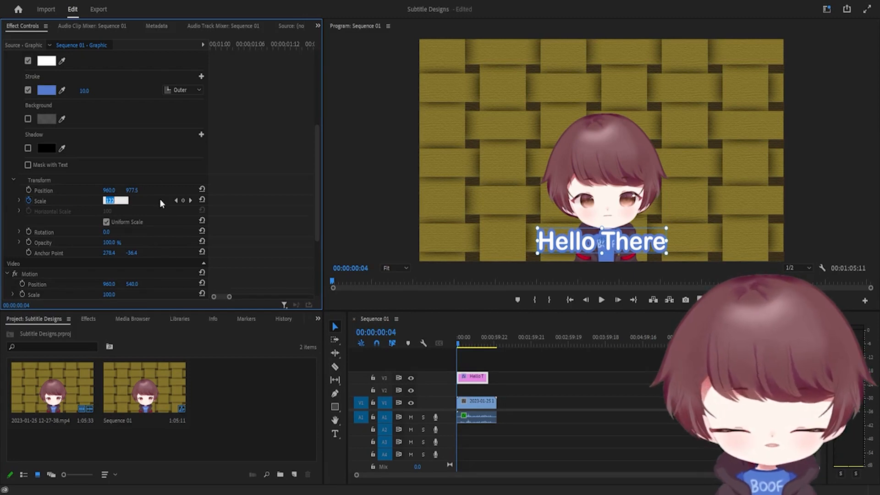
text(90)
key(Return)
Move the text's last scale keyframe to 00:00:00:06, with the start of the keyframe timeline in view.
key(Right)
key(Right)
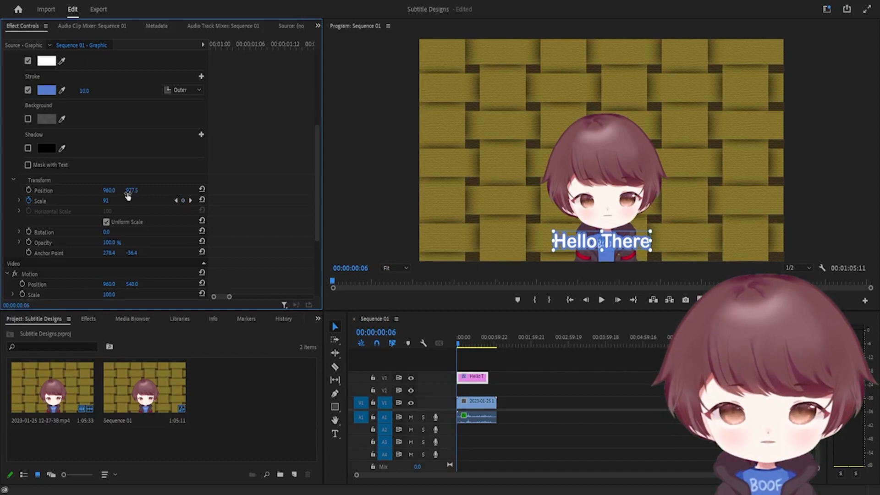
drag(217, 296, 212, 297)
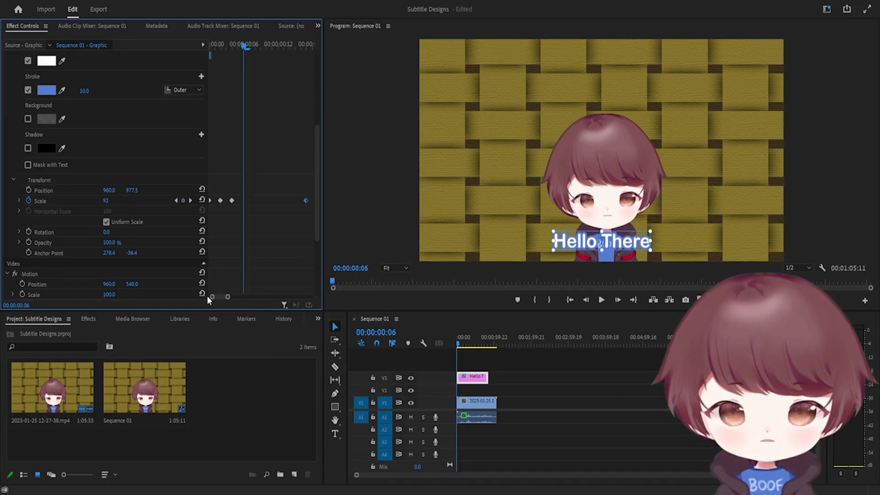
key(Left)
key(Left)
key(Left)
key(Left)
key(Left)
key(Left)
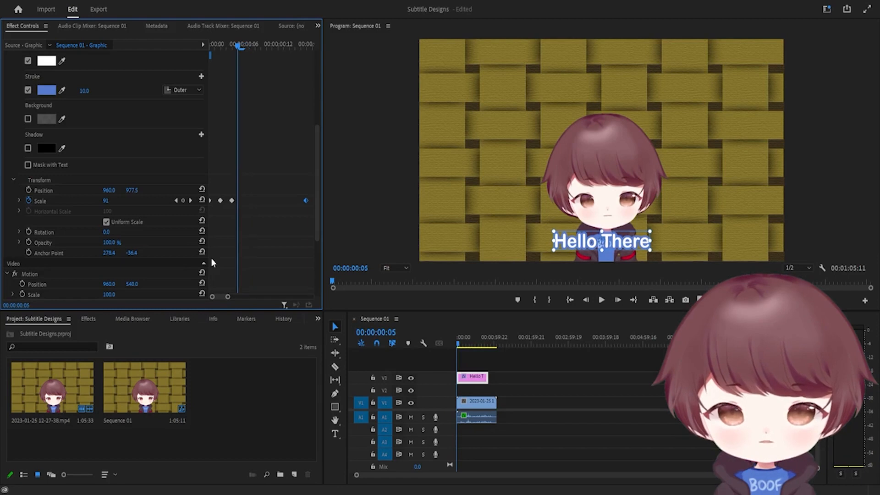
key(Right)
key(Right)
key(Right)
key(Right)
key(Right)
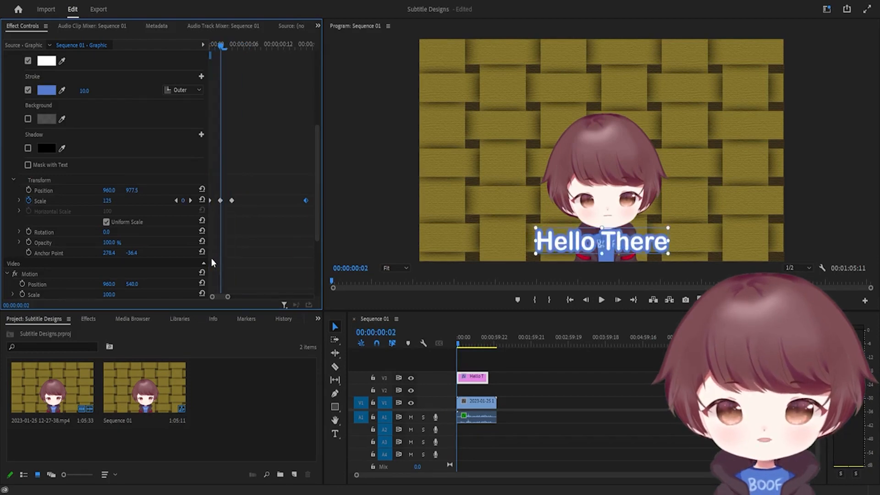
key(Right)
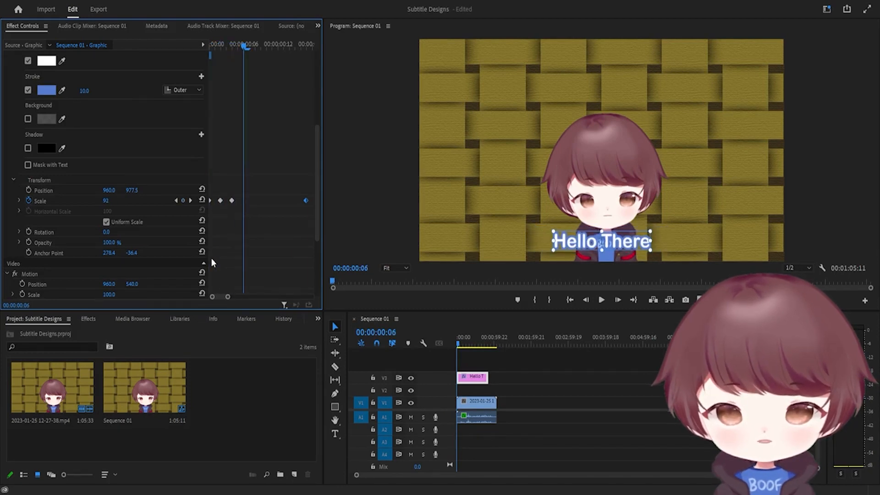
drag(306, 200, 245, 201)
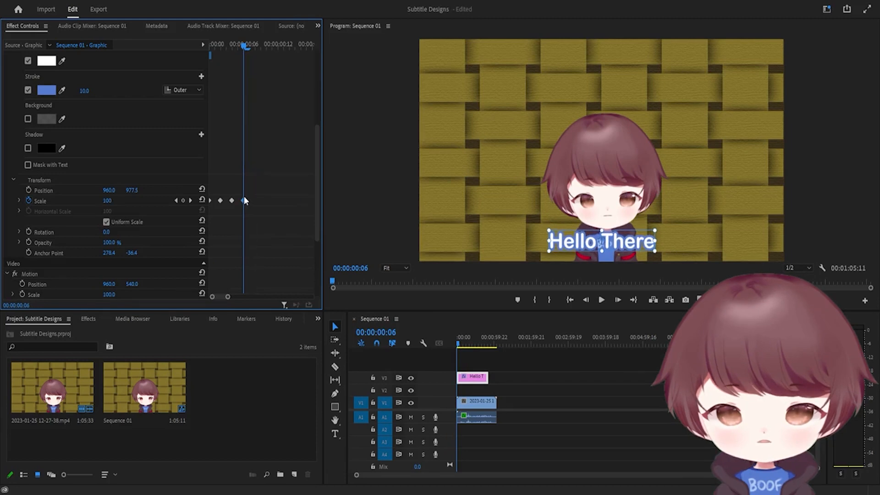
Play the text's bouncing scale animation from the start of the sequence.
key(Home)
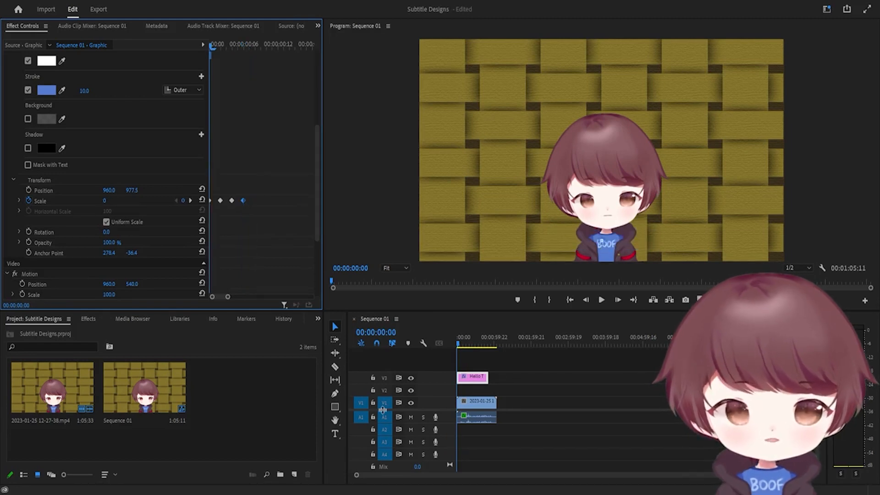
click(720, 243)
key(space)
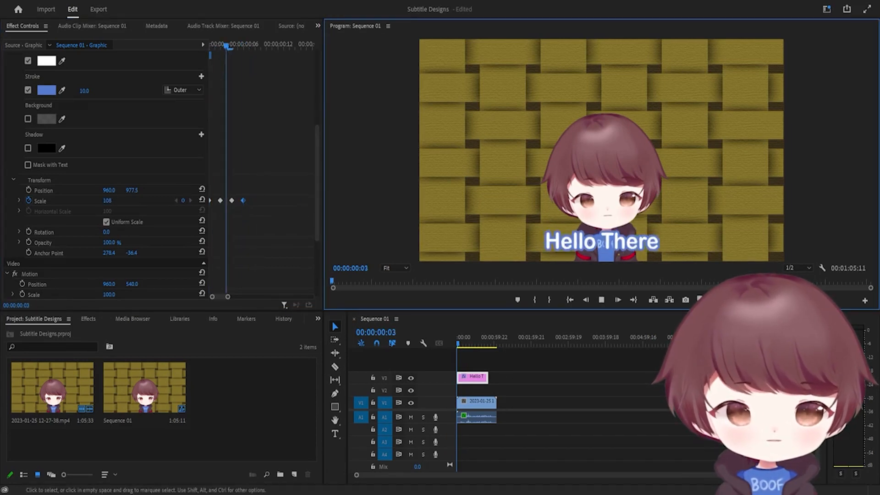
key(space)
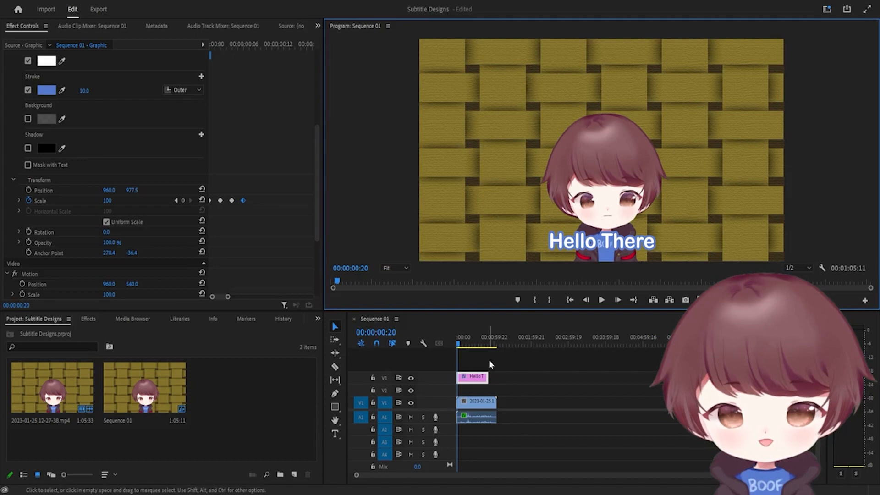
Tighten the bounce by moving the 125, 90 and 100 scale keyframes to frames 1, 2 and 3.
drag(461, 343, 438, 342)
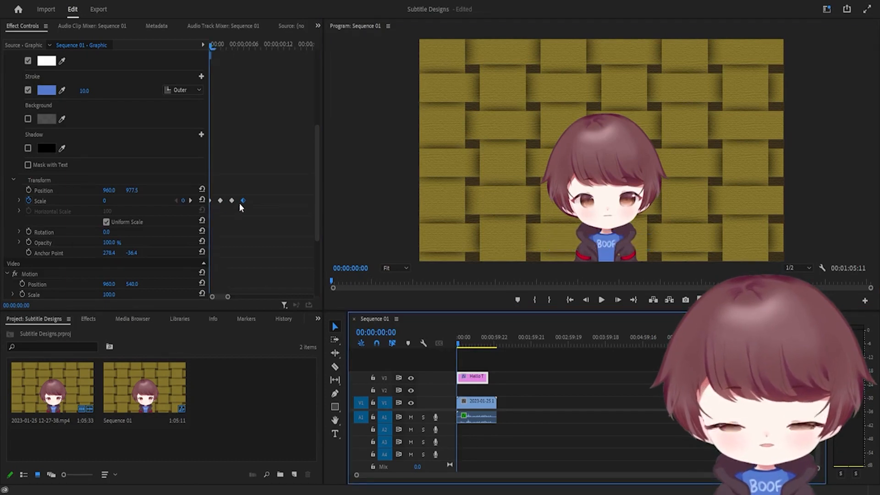
key(Right)
drag(220, 201, 214, 200)
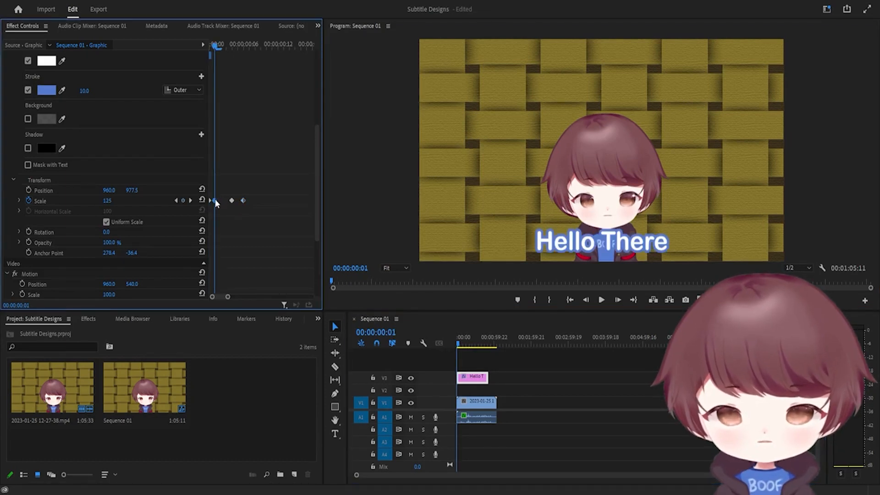
key(Right)
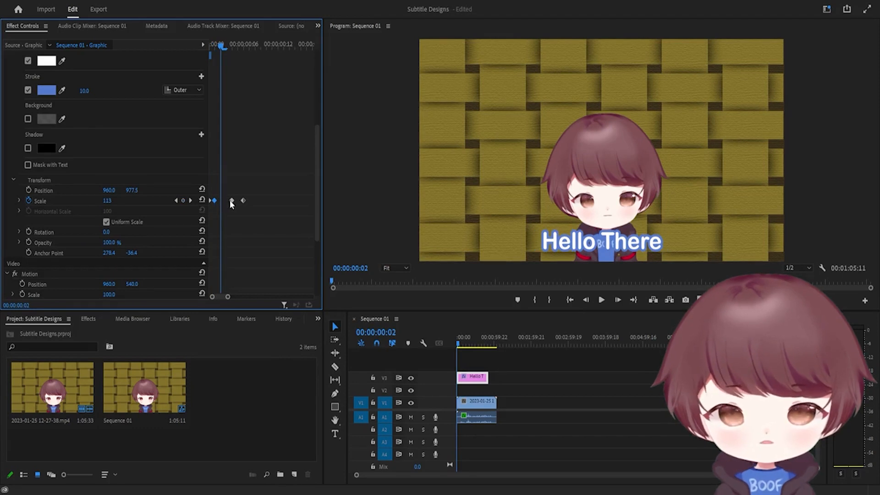
drag(230, 200, 220, 200)
key(Right)
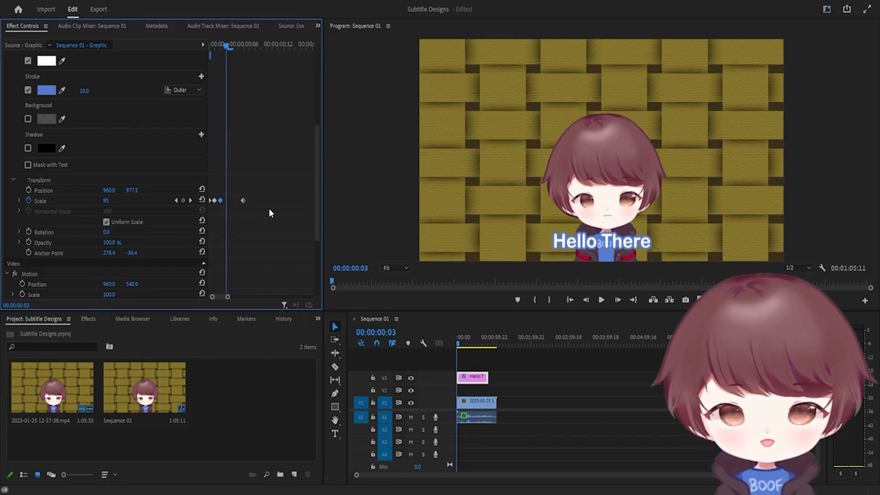
drag(243, 200, 226, 200)
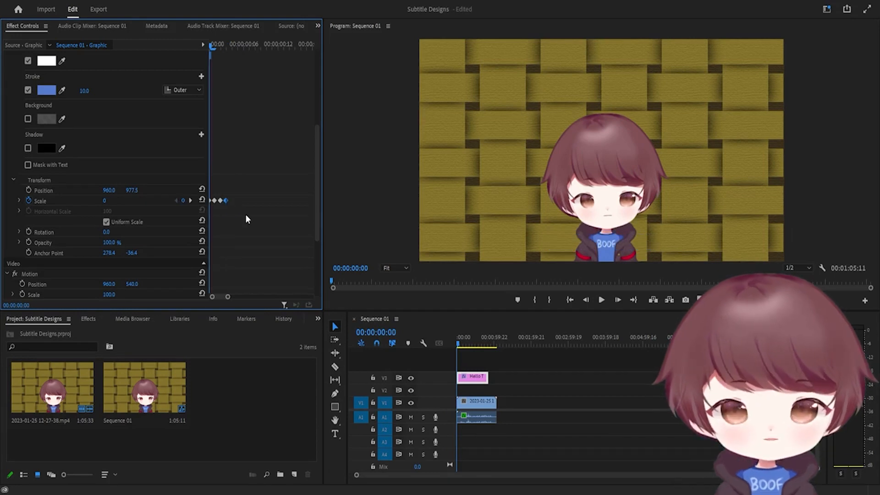
Play the faster text bounce to check its timing, and return to the start of the sequence.
key(space)
key(space)
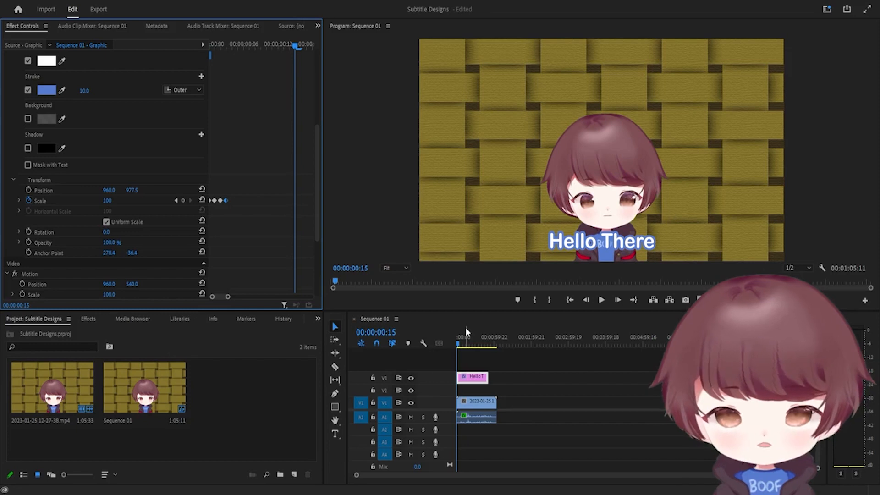
click(454, 343)
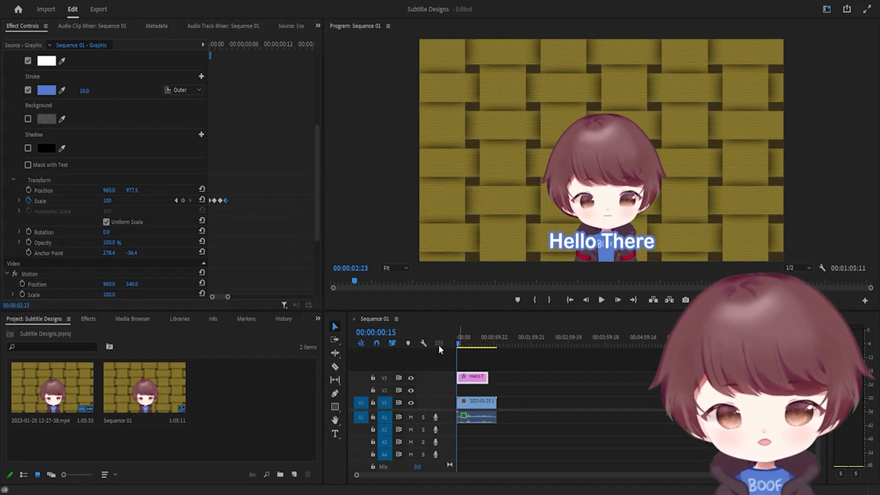
Delete the two middle scale keyframes, keeping only those at the first frame and at 00:00:00:03.
click(214, 201)
key(Delete)
click(221, 201)
key(Delete)
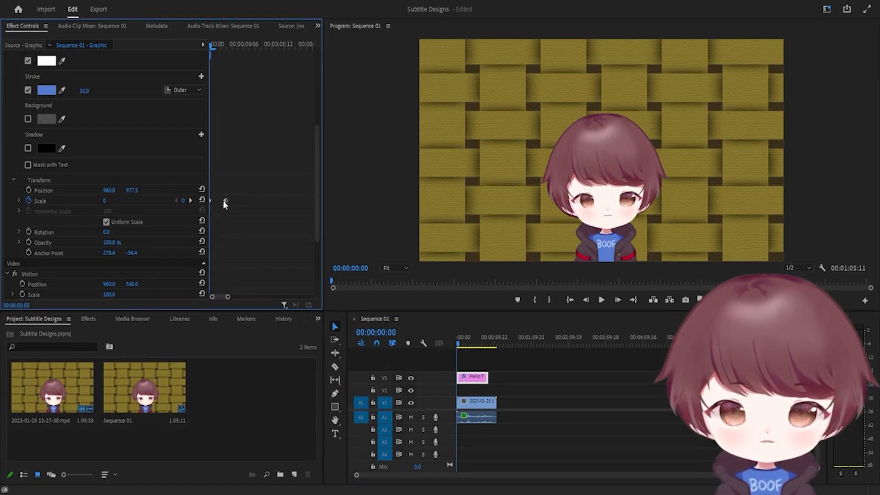
Turn on position keyframing for the text at the first frame and add a second position keyframe at 00:00:00:03.
click(29, 190)
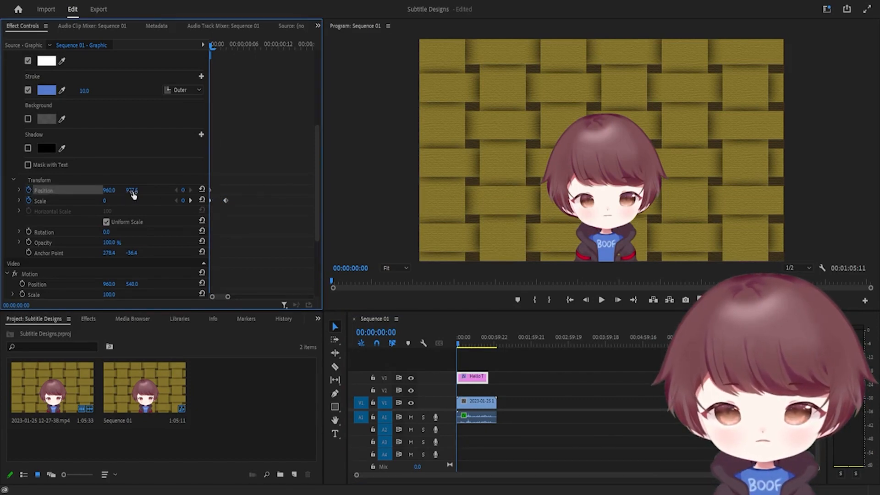
key(space)
key(space)
key(Left)
key(Left)
key(Left)
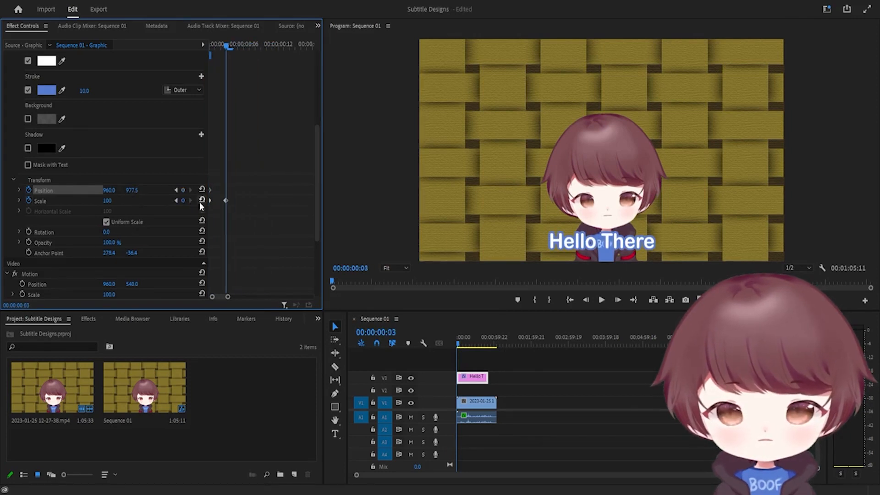
click(177, 191)
Keyframe the text's vertical position at 1012.5 at 00:00:00:17.
key(space)
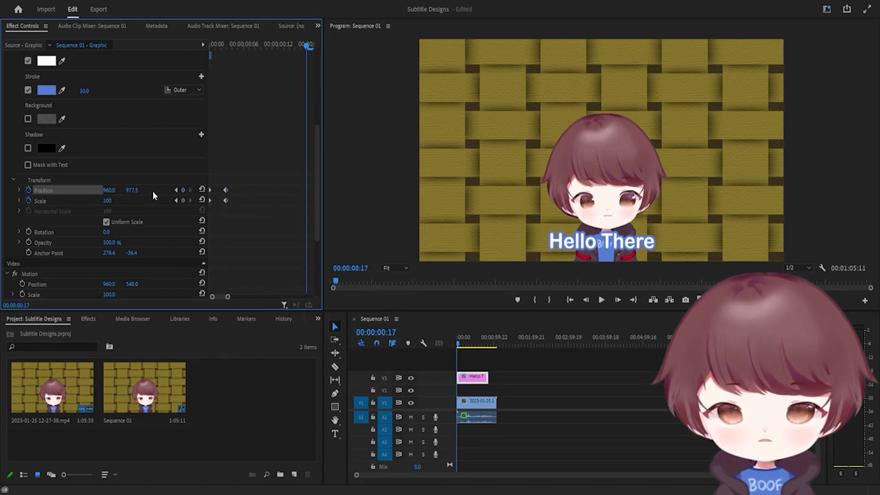
key(space)
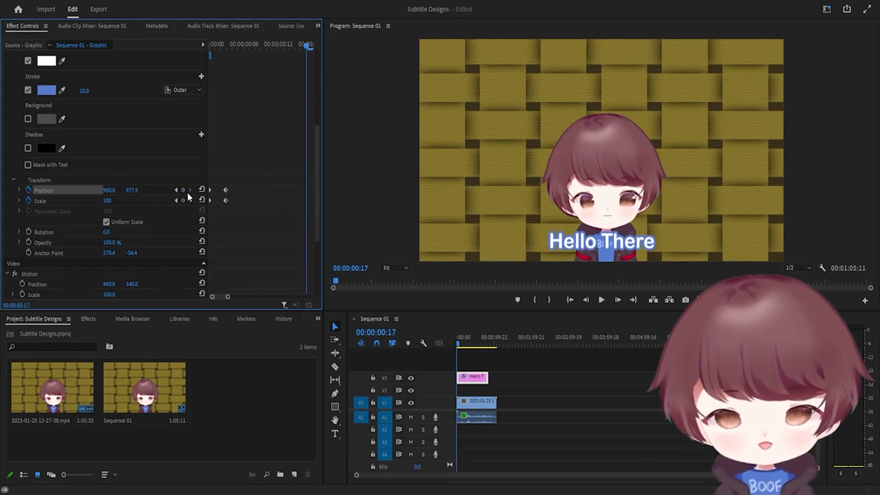
drag(130, 189, 135, 191)
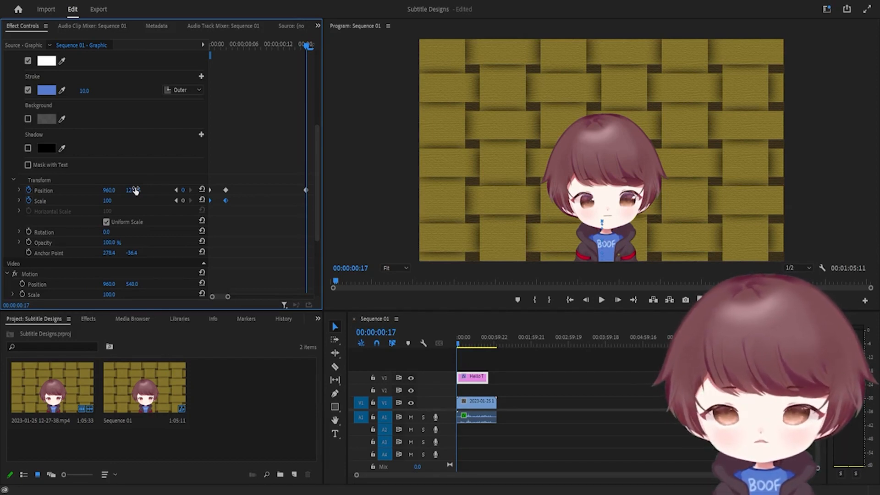
drag(133, 190, 135, 191)
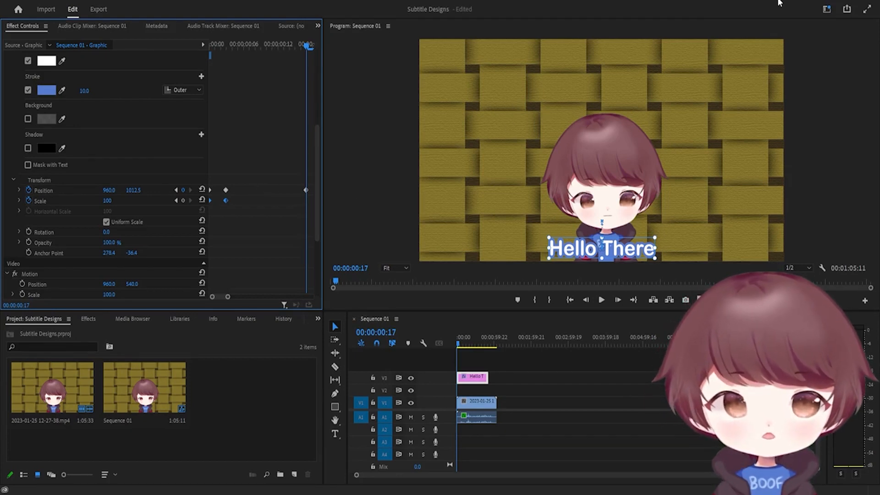
Switch to the workspace with the captioning and graphics tools and show the sequence's transcript.
click(827, 9)
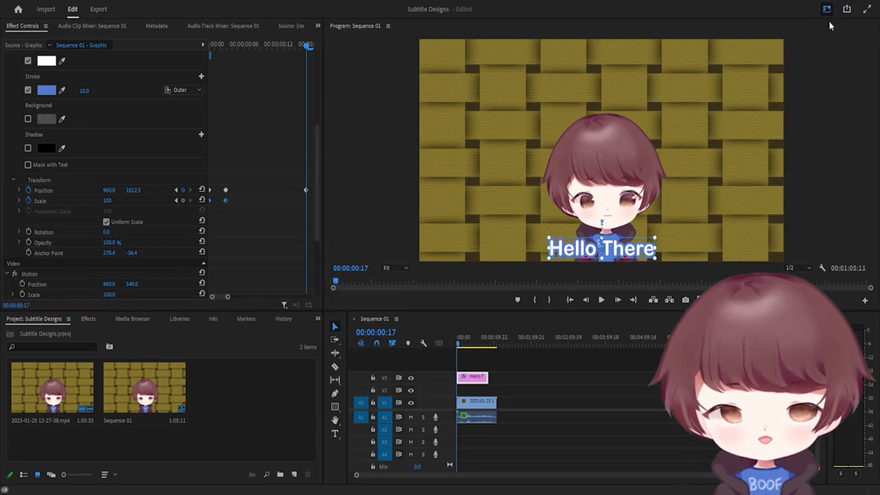
click(773, 157)
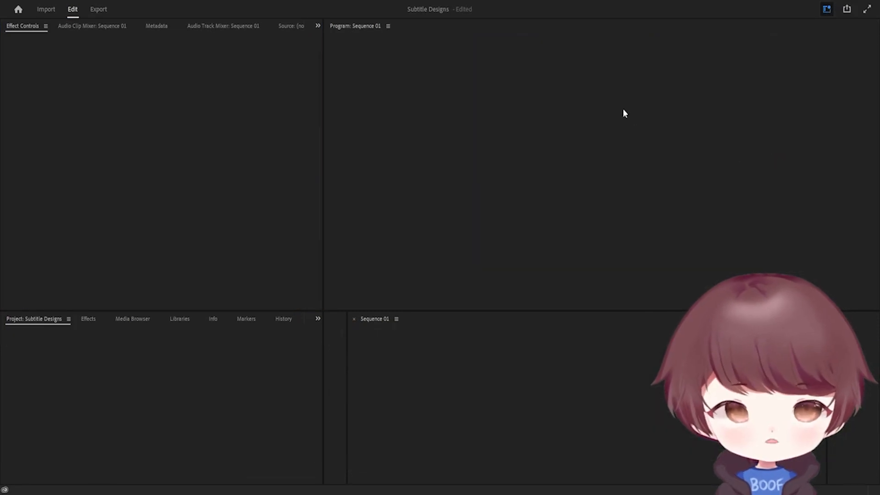
click(18, 40)
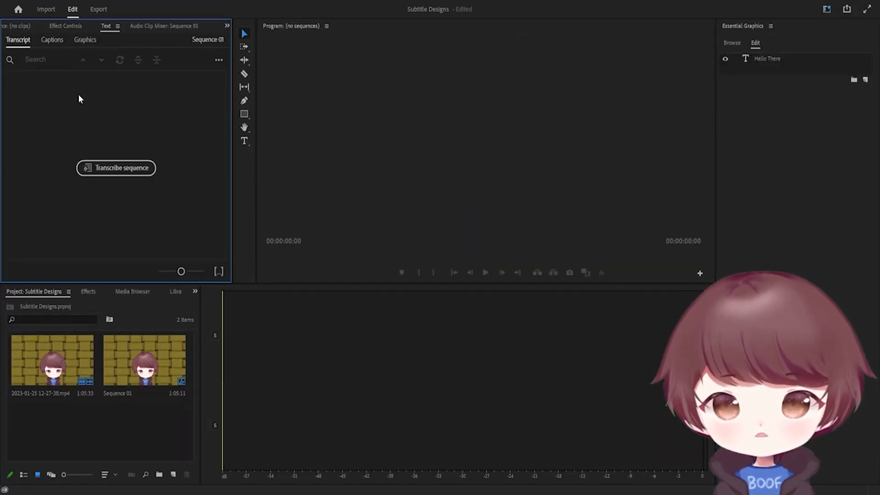
Open Sequence 01 in the timeline and generate an automatic transcription of it.
click(133, 169)
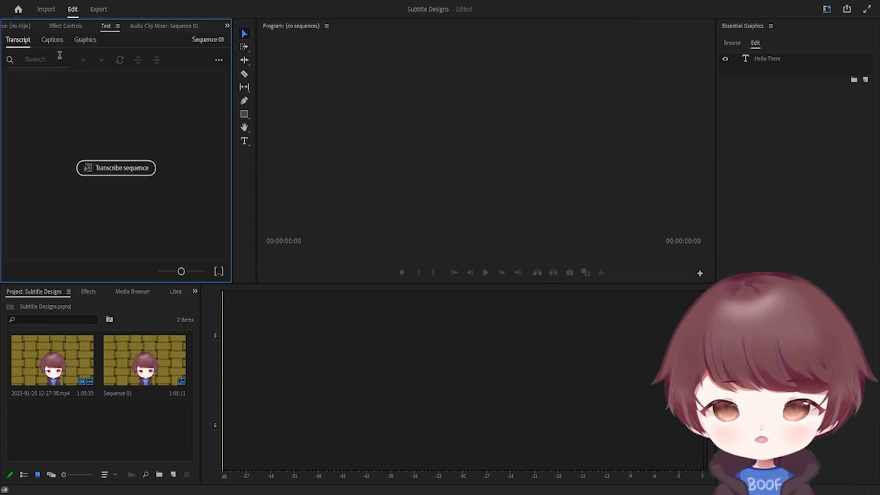
click(50, 41)
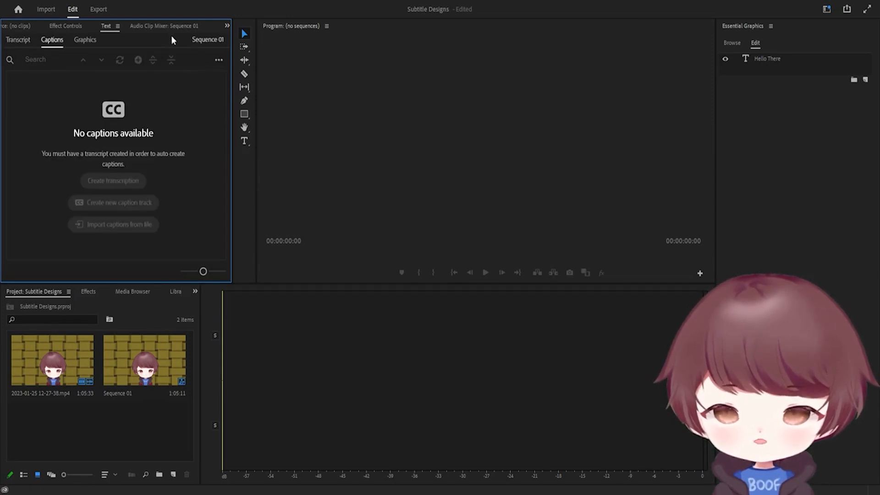
double_click(153, 355)
click(18, 40)
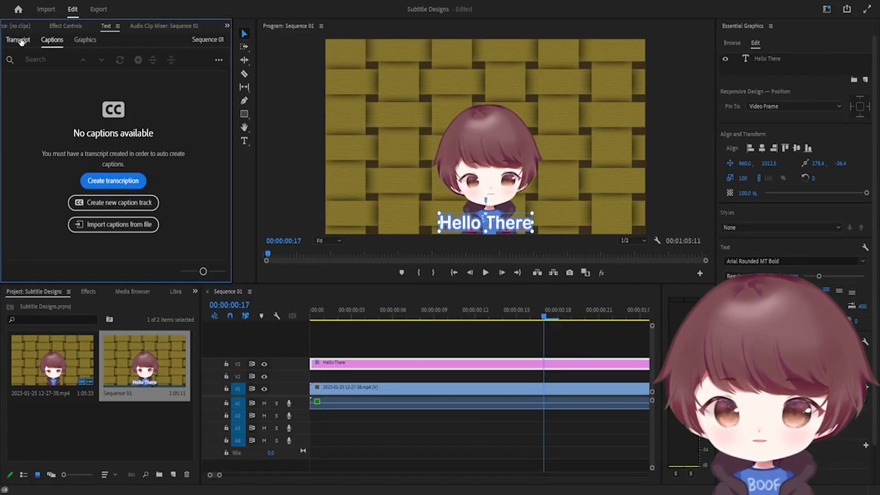
click(130, 161)
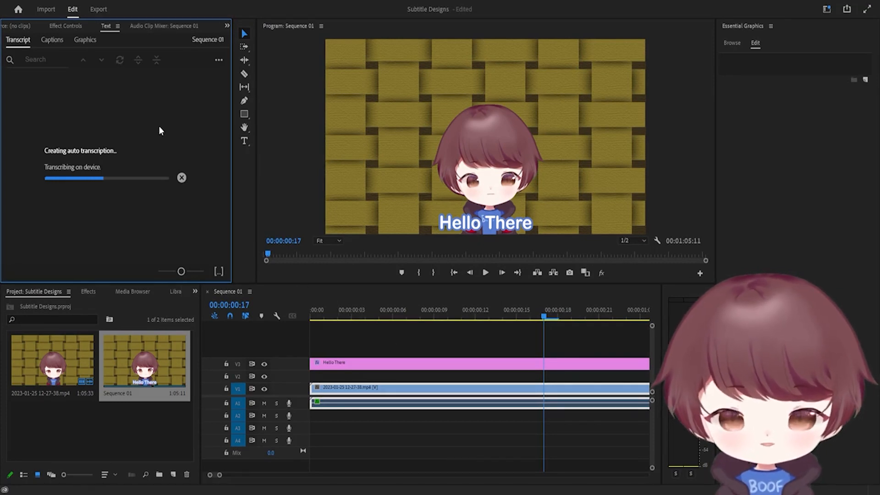
Create captions from the transcript and delete the "Hello There" text clip from the timeline.
click(219, 62)
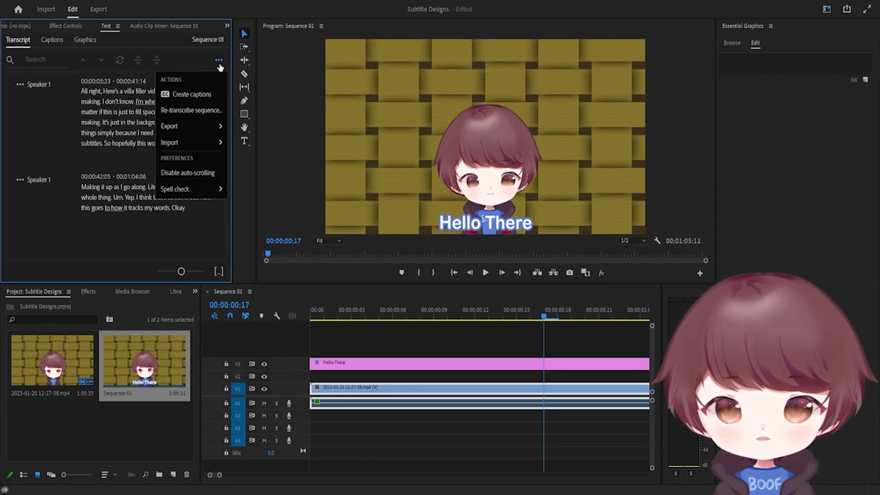
click(195, 96)
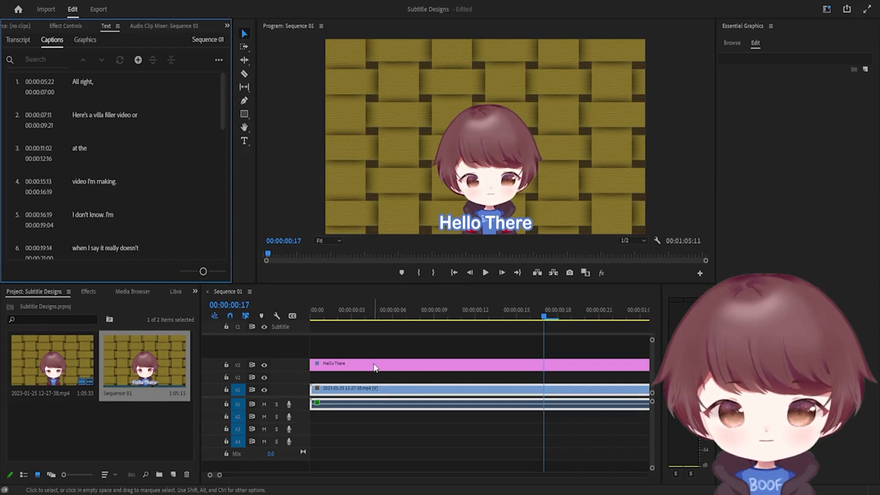
click(375, 367)
key(Delete)
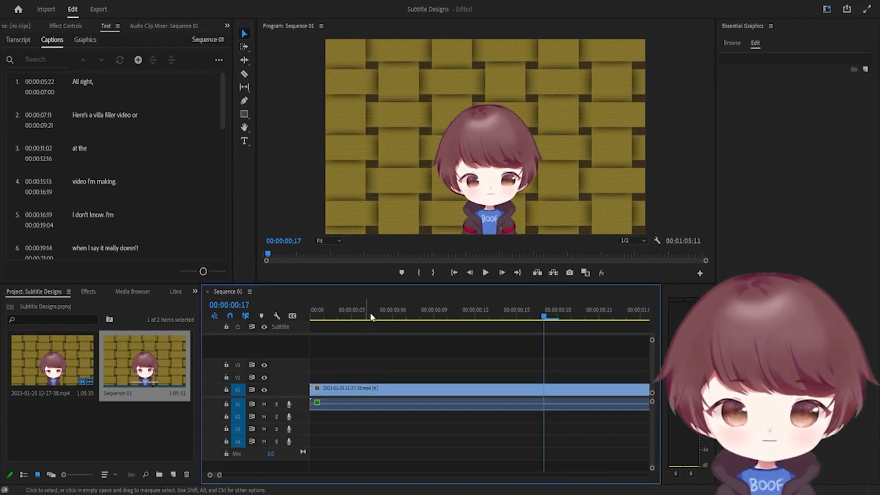
Style the first caption, "All right,", in Arial Rounded MT Bold at size 100 with a blue outline.
key(Home)
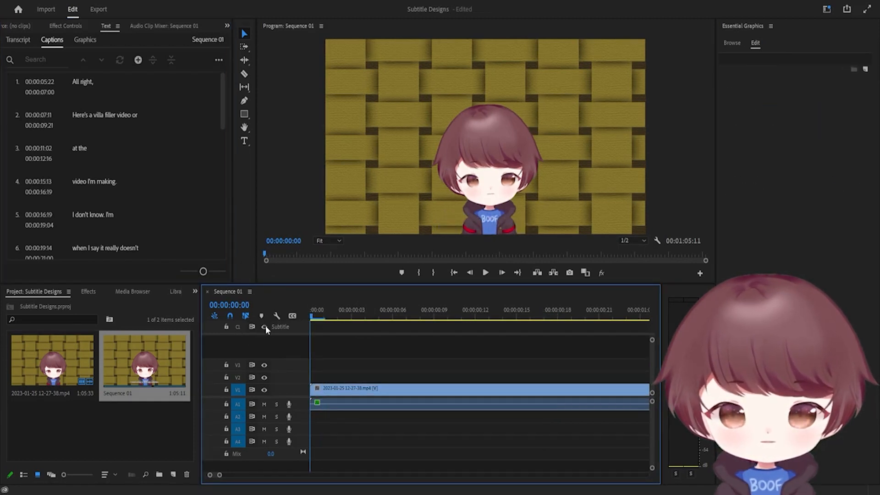
key(Down)
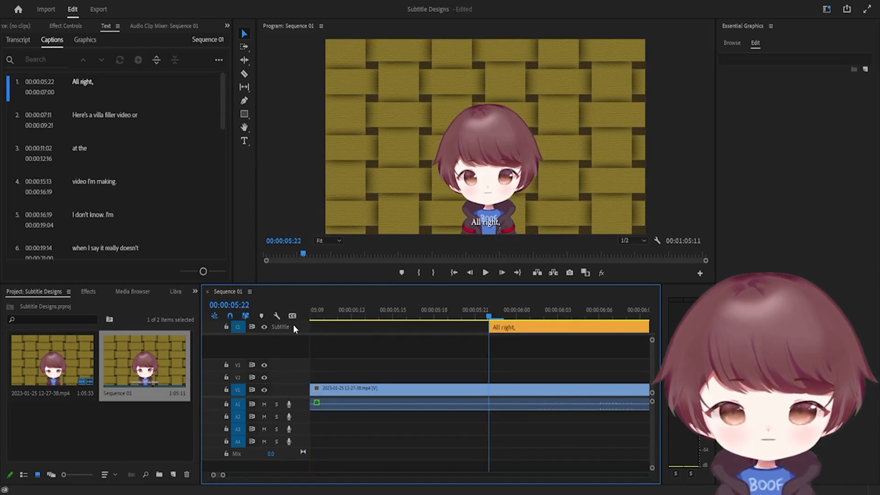
scroll(514, 372, down, 3)
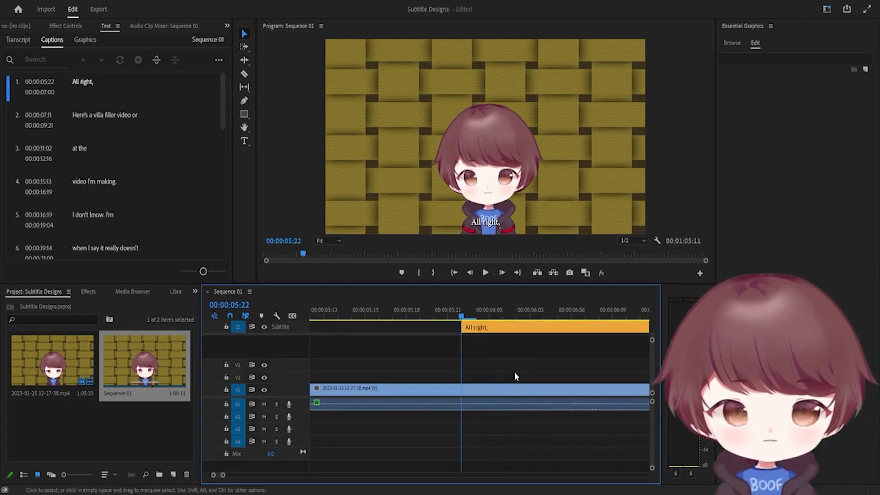
click(495, 327)
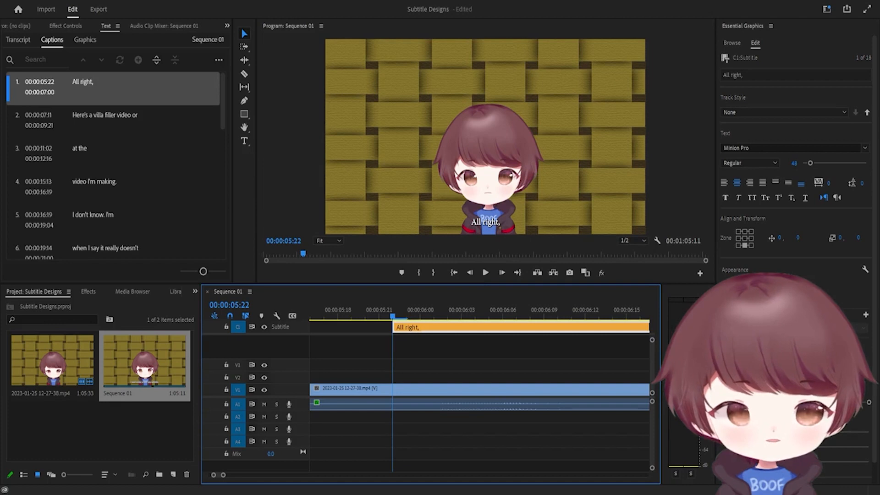
click(808, 190)
click(795, 163)
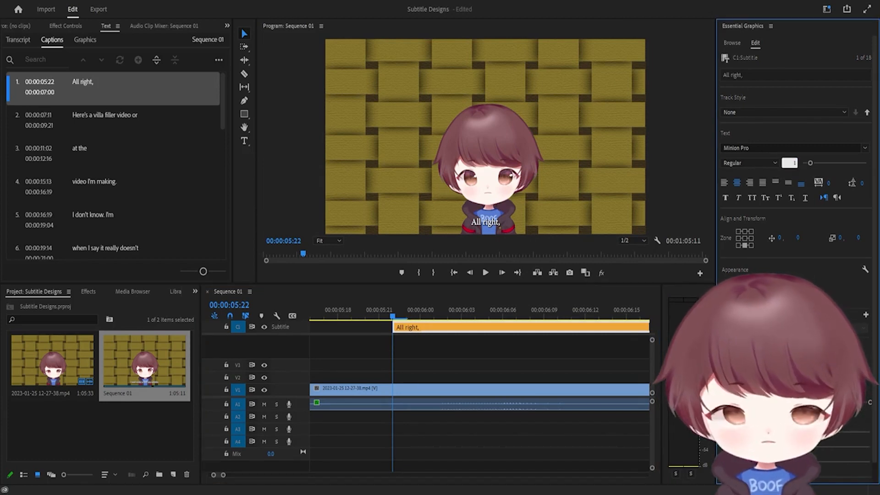
text(100)
key(Return)
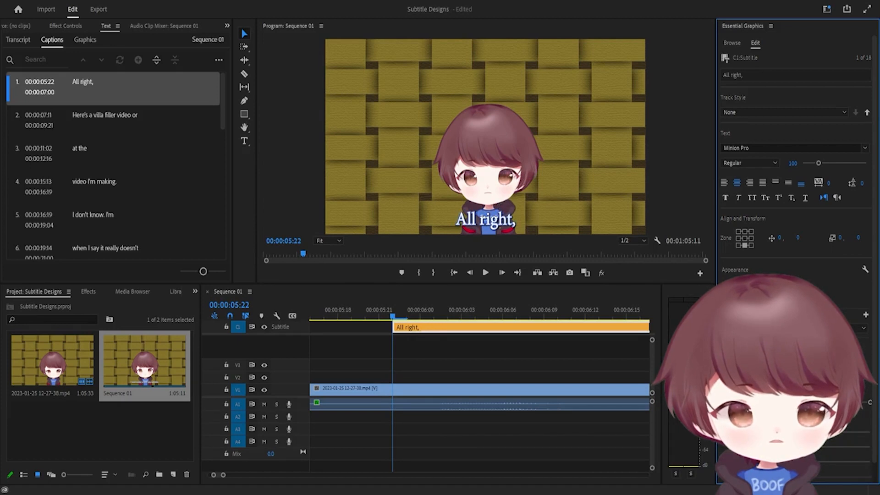
click(865, 148)
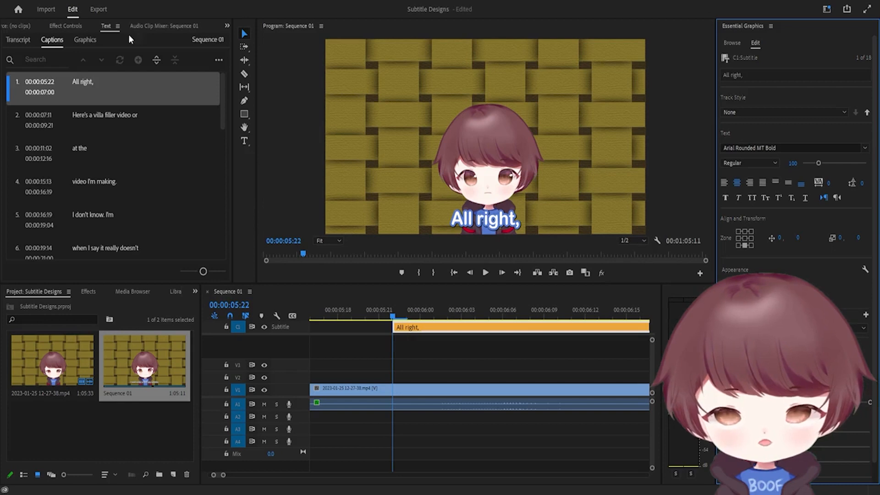
Upgrade the "All right," caption to a graphic and show the new clip's motion and opacity effect settings.
click(152, 130)
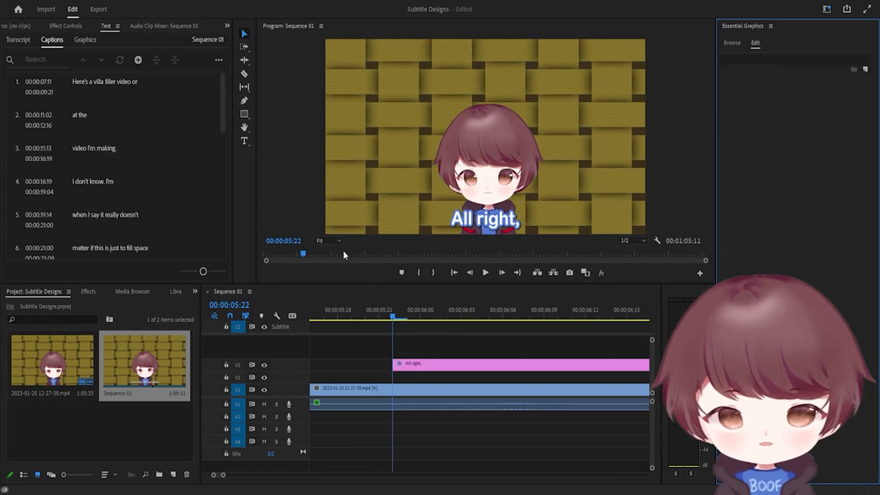
click(451, 362)
scroll(448, 351, down, 2)
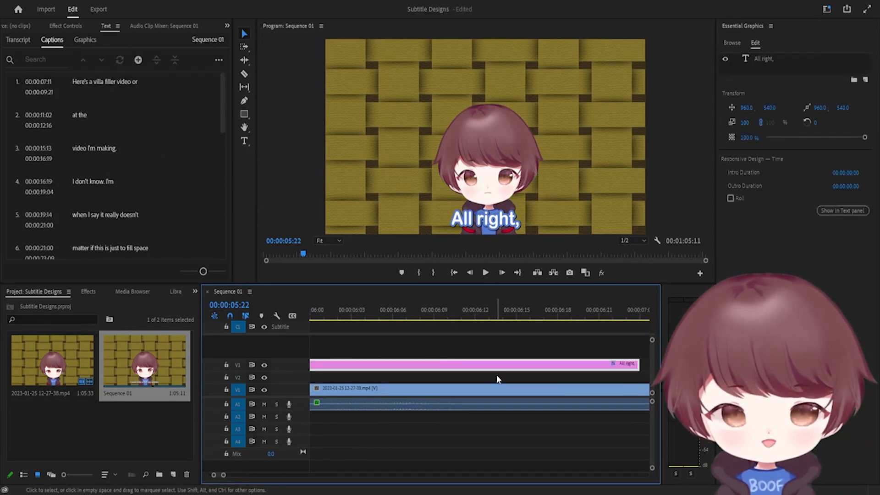
click(57, 24)
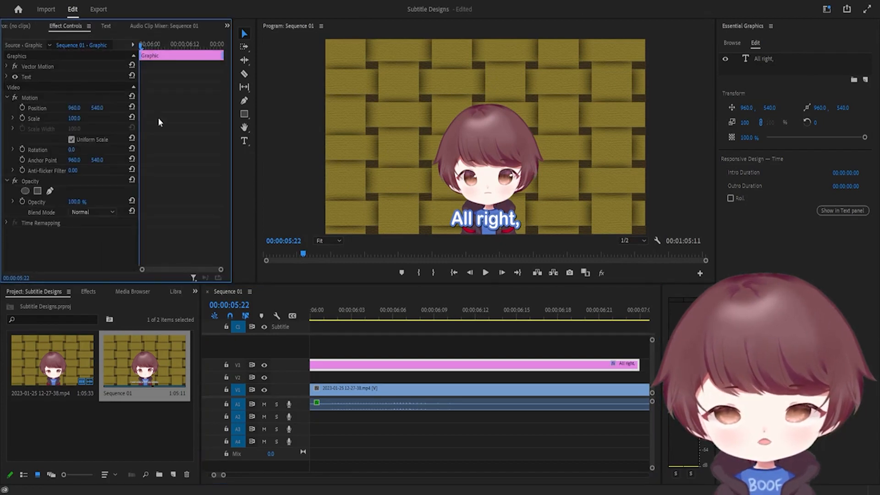